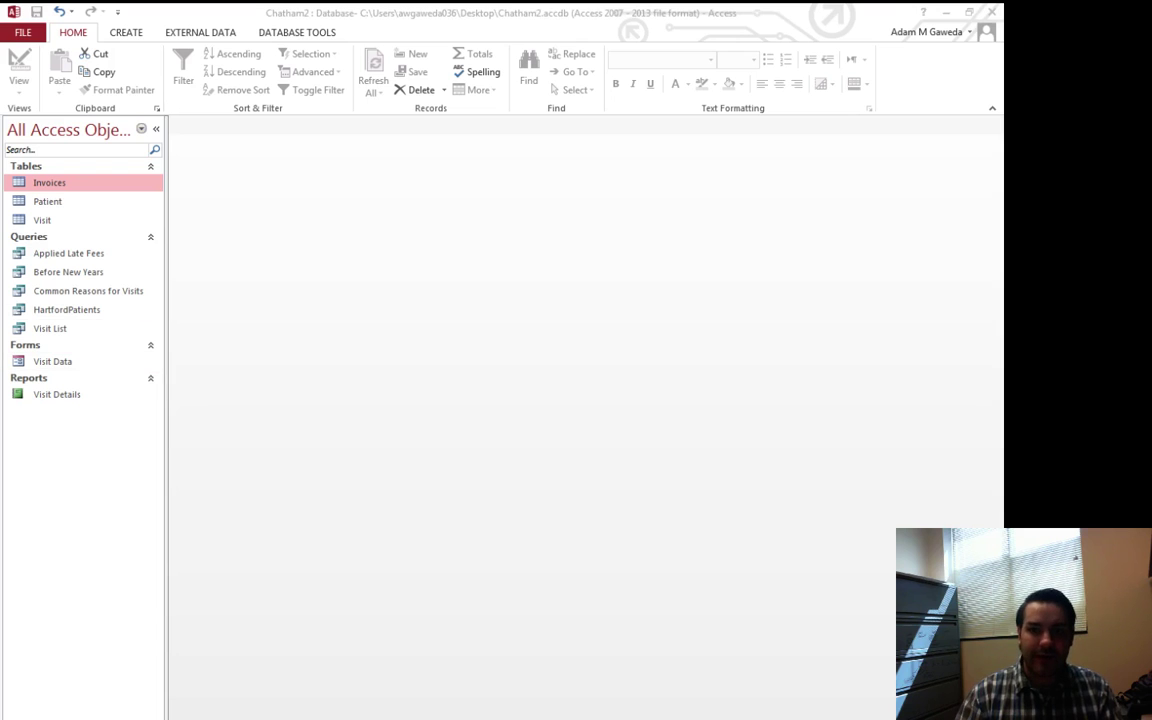
Show the Create ribbon's commands for new tables, queries, forms and reports
{"action": "left_click", "coordinate": [125, 38]}
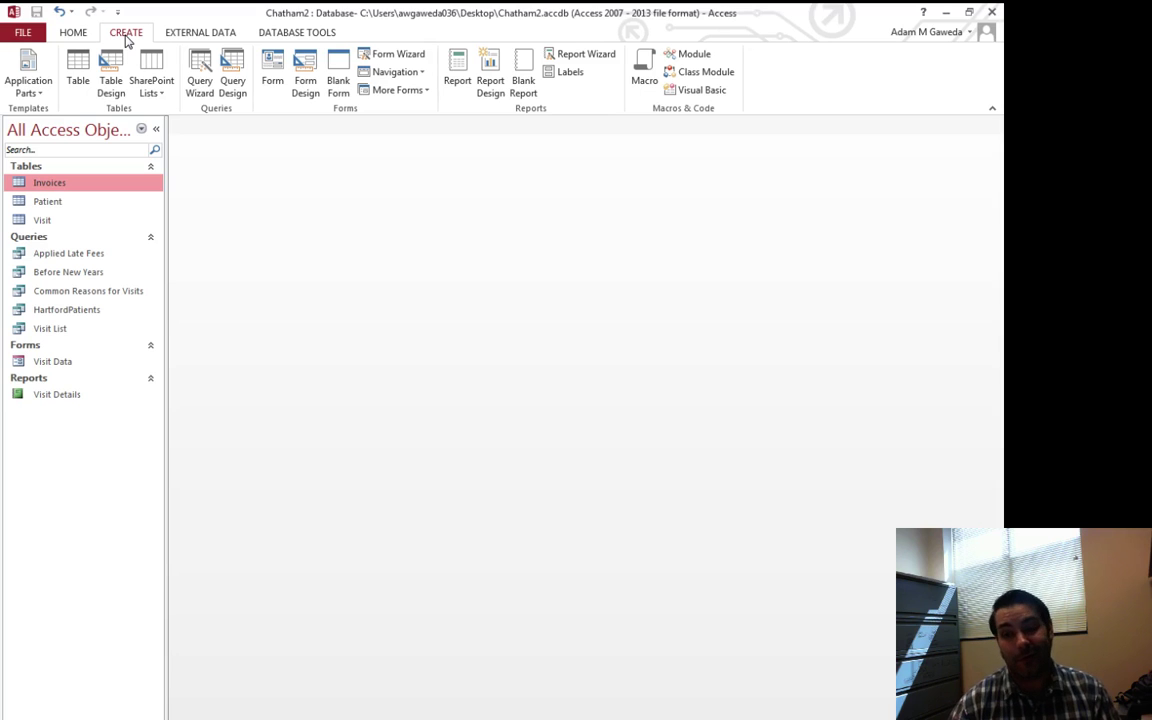
Start a Form Wizard on the Patient table with all its fields and advance to layout
{"action": "left_click", "coordinate": [378, 58]}
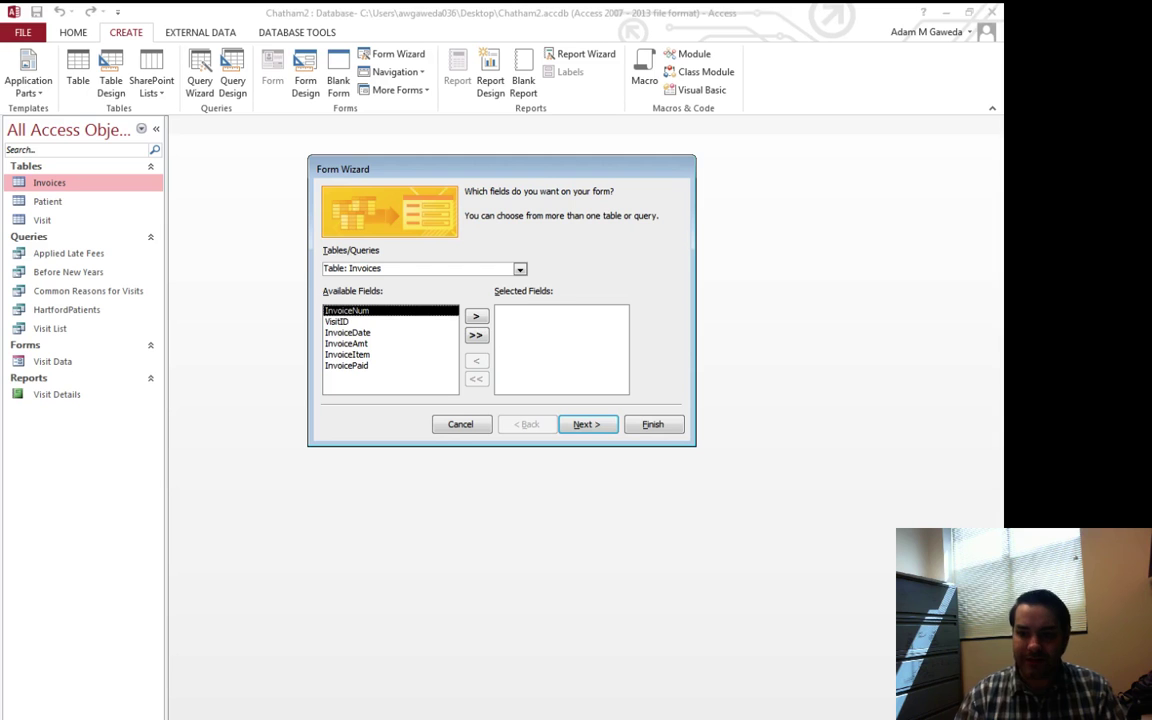
{"action": "left_click", "coordinate": [520, 269]}
{"action": "left_click", "coordinate": [350, 291]}
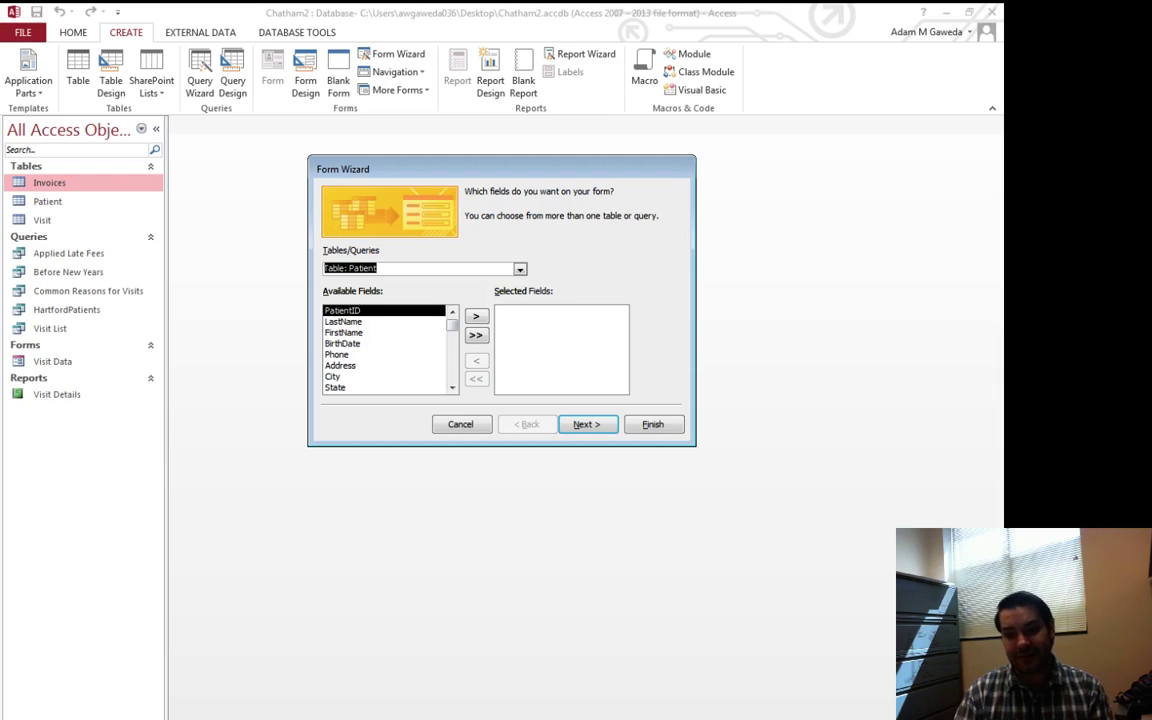
{"action": "key", "text": "alt+Down"}
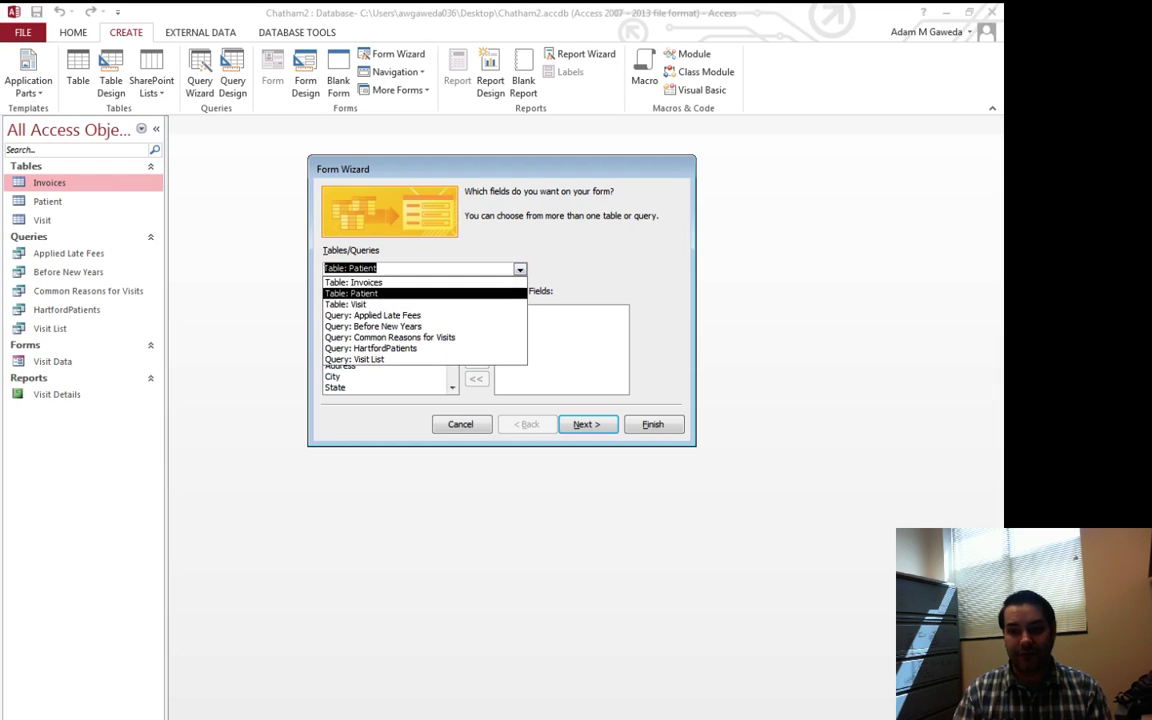
{"action": "key", "text": "Escape"}
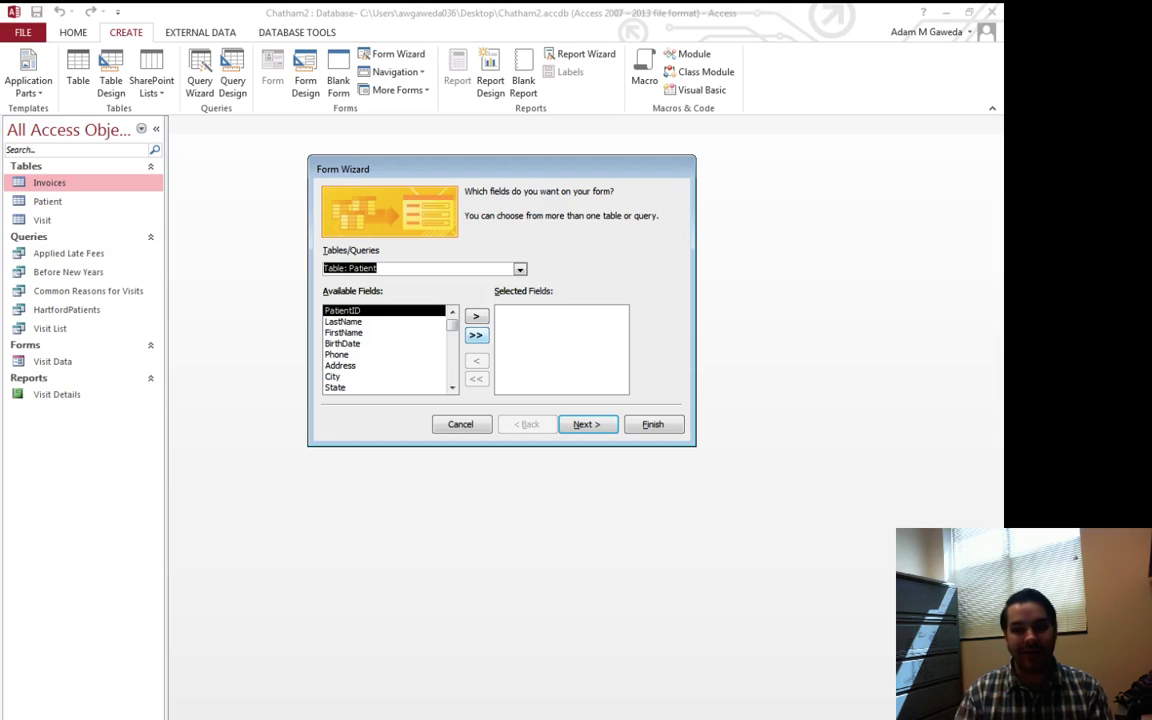
{"action": "left_click", "coordinate": [475, 335]}
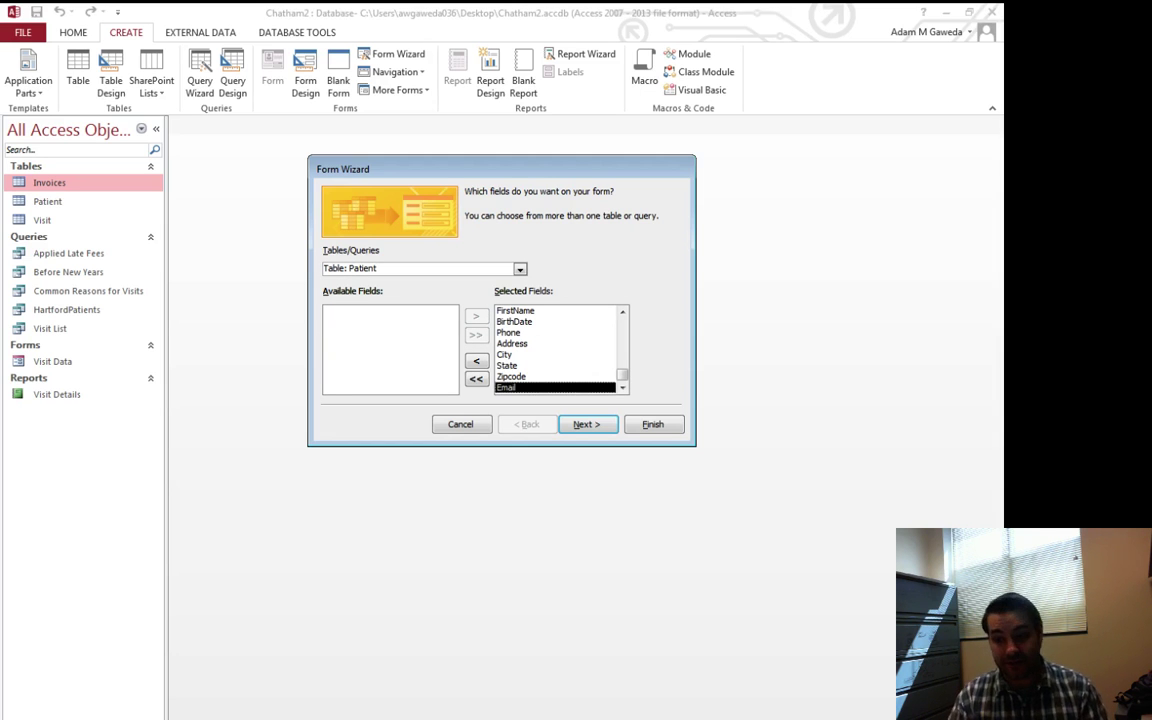
{"action": "key", "text": "Return"}
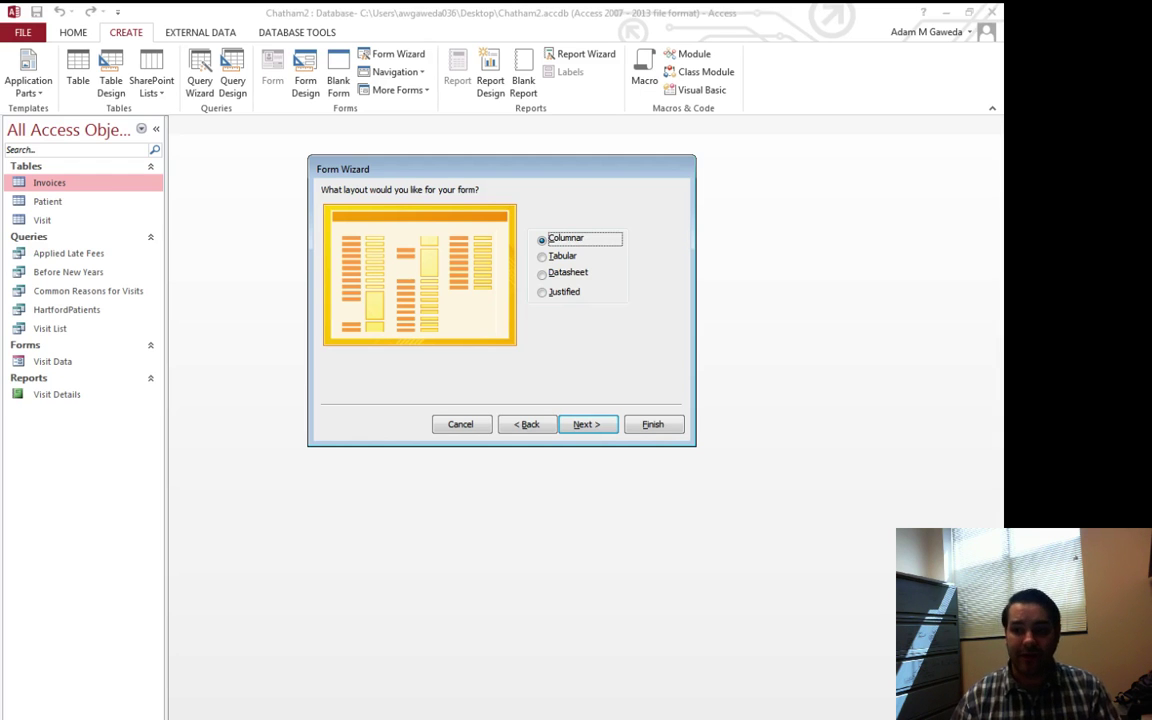
Preview the Datasheet and Justified layouts, then keep Columnar for the form
{"action": "key", "text": "Down"}
{"action": "key", "text": "Down"}
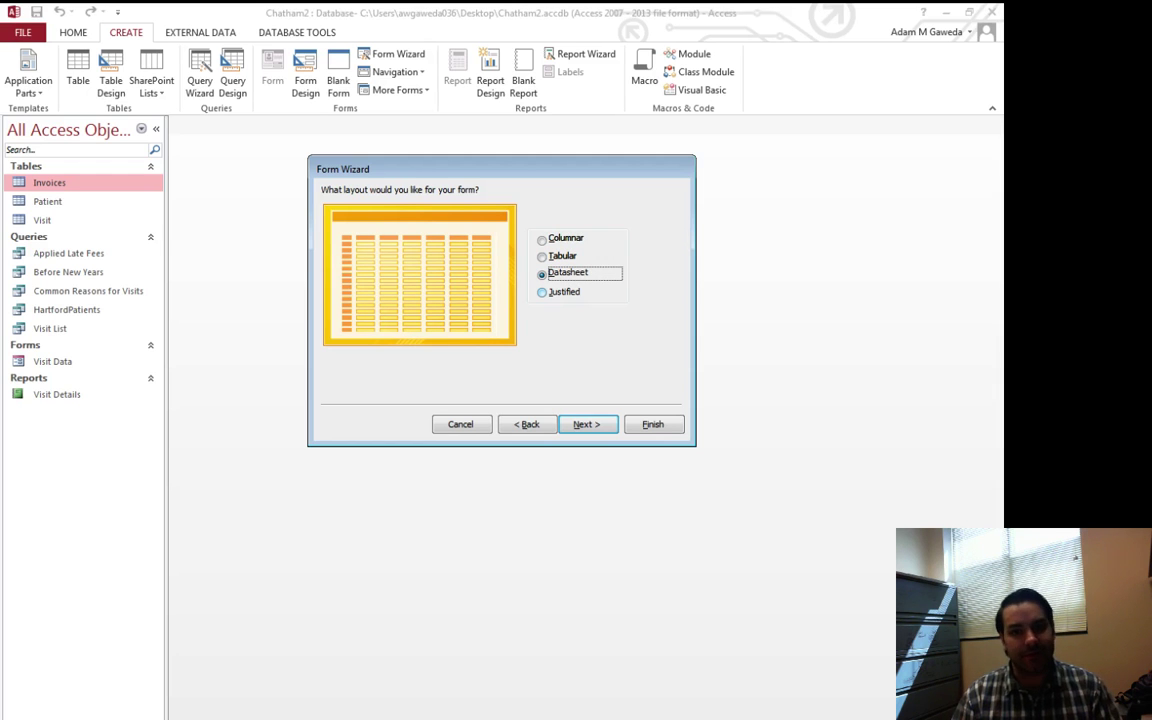
{"action": "key", "text": "Down"}
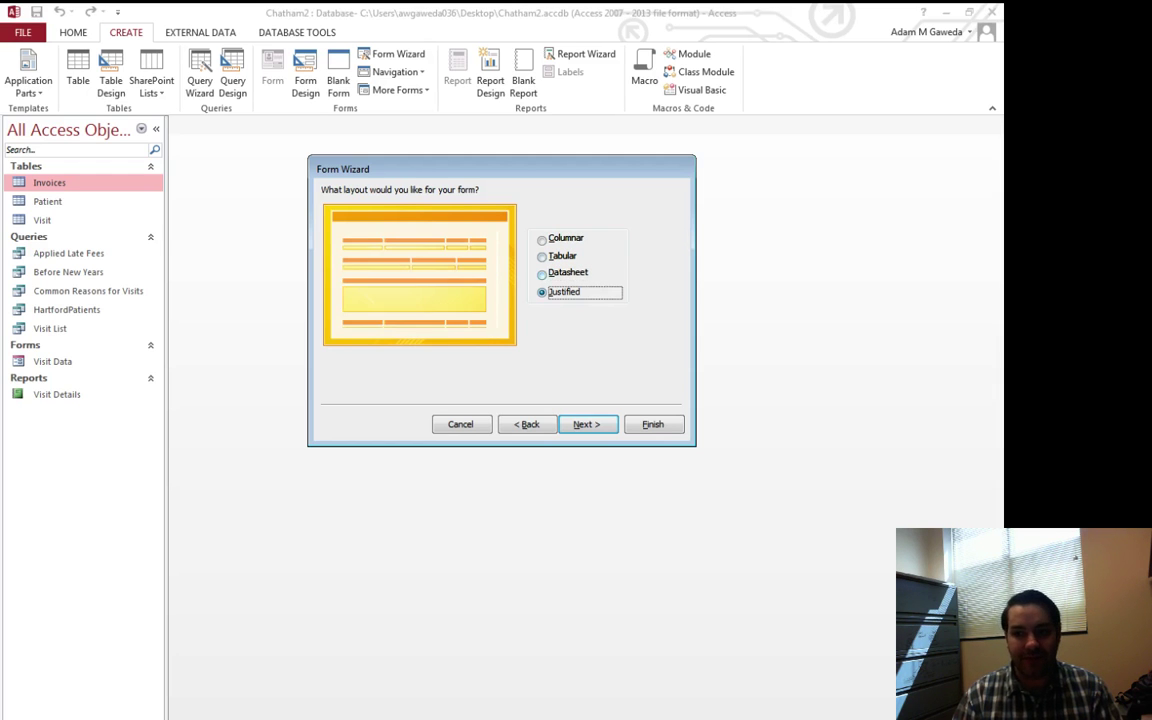
{"action": "key", "text": "Down"}
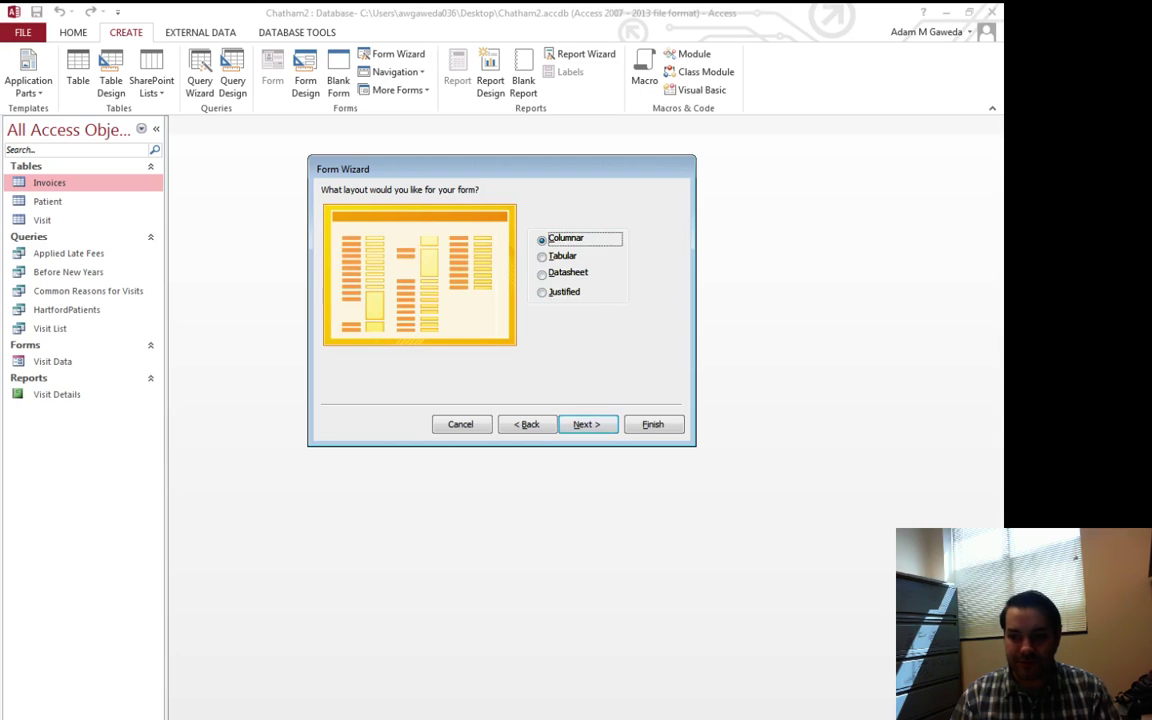
{"action": "key", "text": "Return"}
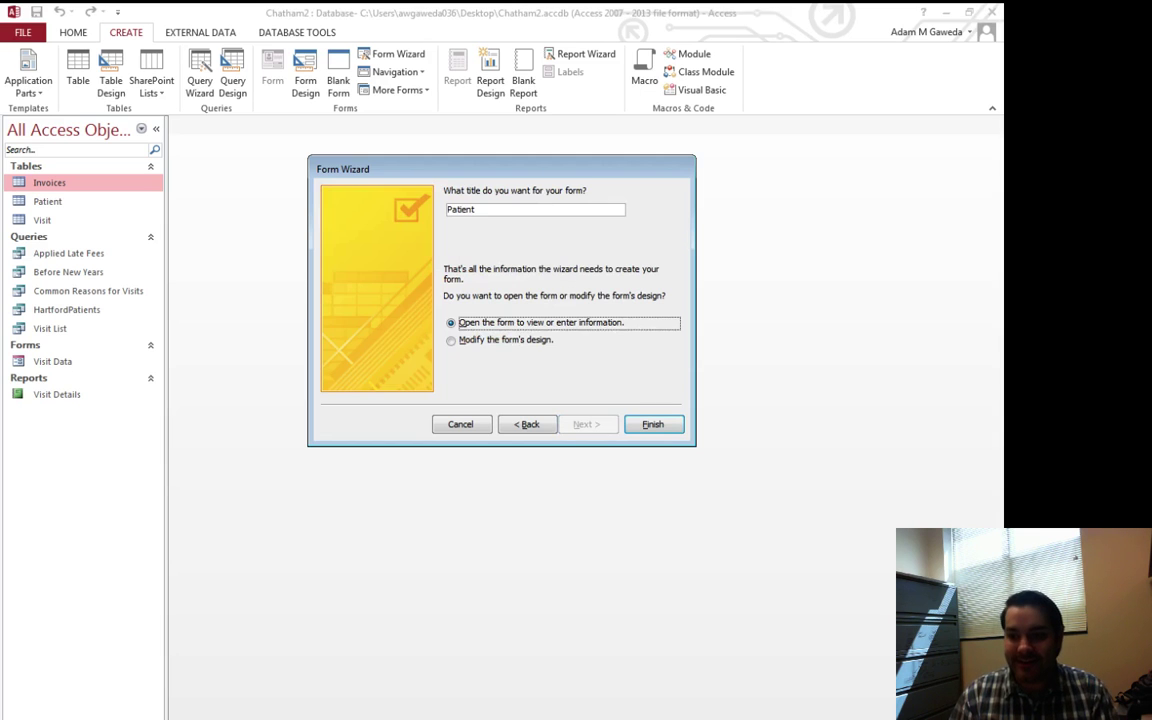
Title the form 'New Patient Form' and finish, opening it on Patient records
{"action": "left_click", "coordinate": [478, 209]}
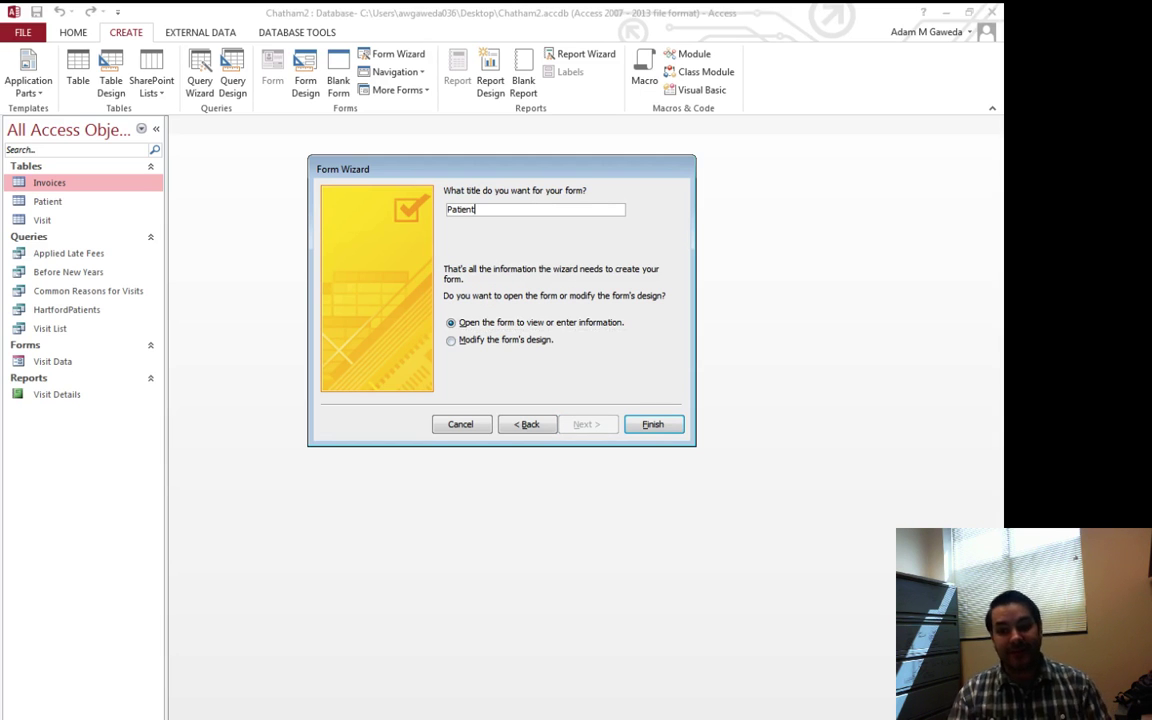
{"action": "key", "text": "shift+Home"}
{"action": "type", "text": "N"}
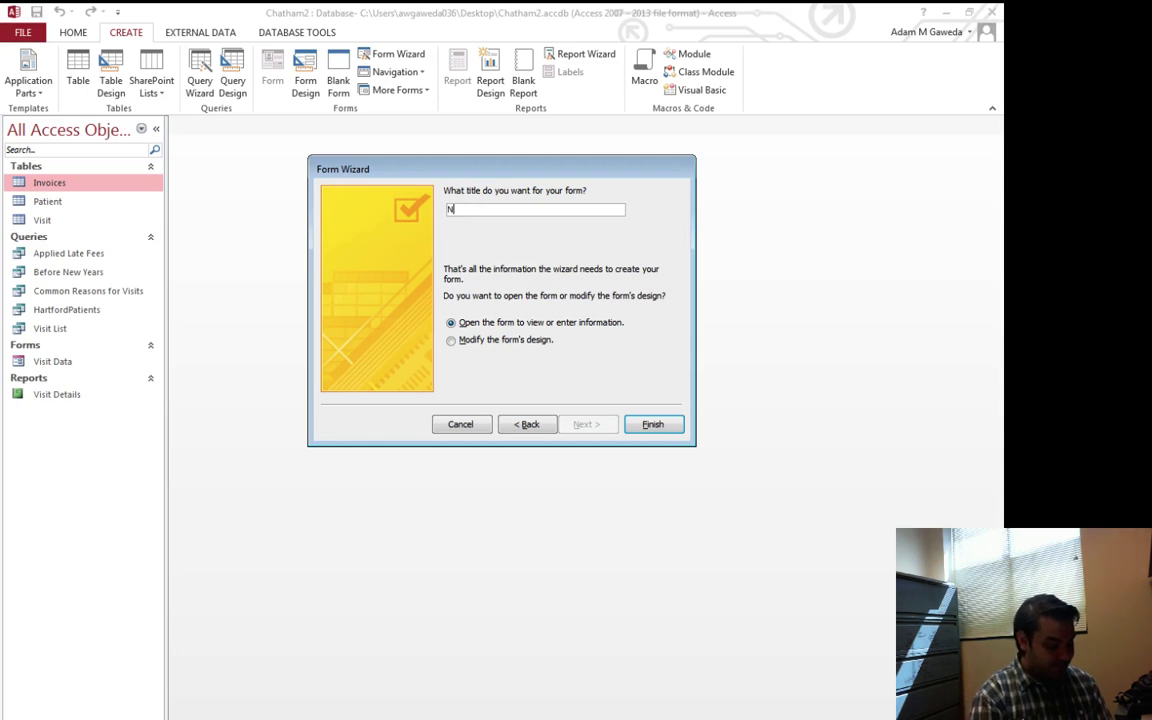
{"action": "type", "text": "ew Patient Form"}
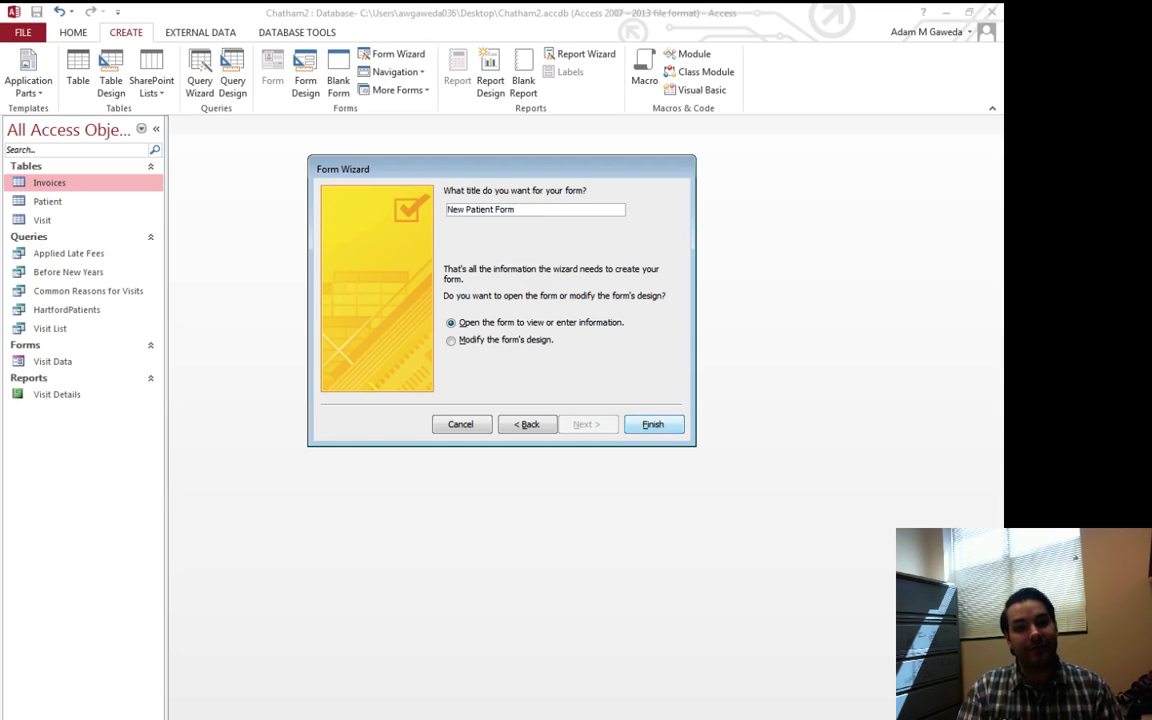
{"action": "left_click", "coordinate": [652, 424]}
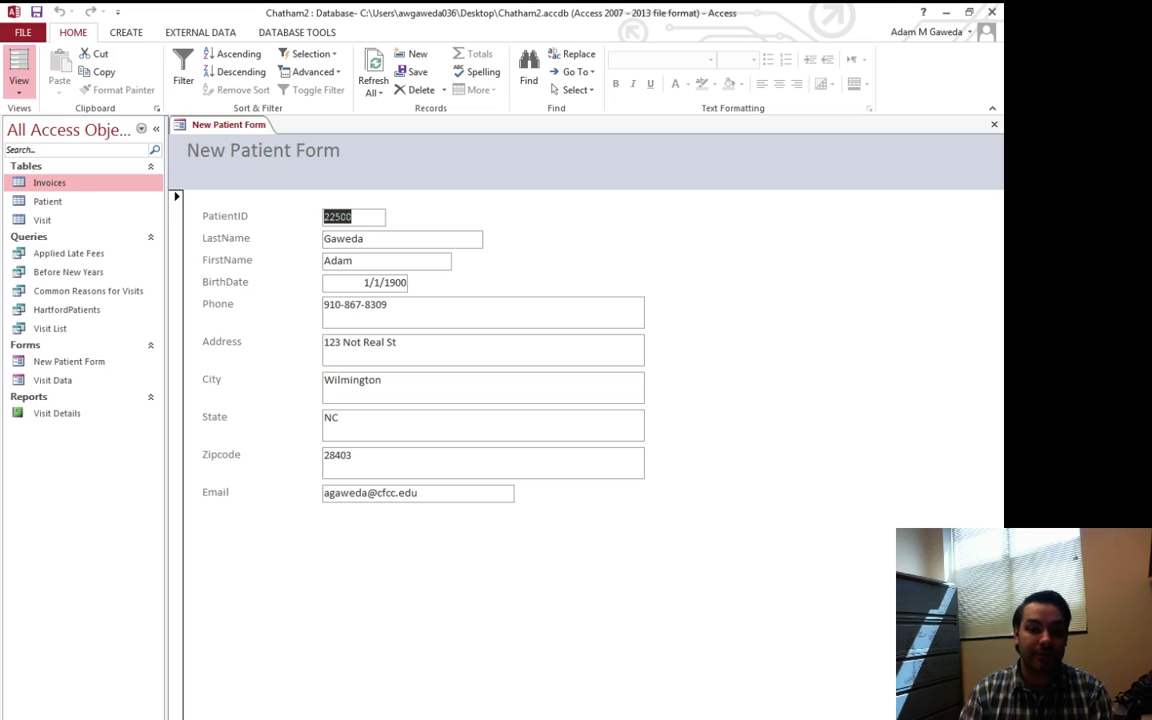
In Layout View, widen the PatientID, LastName, FirstName and BirthDate boxes to one width
{"action": "left_click", "coordinate": [19, 63]}
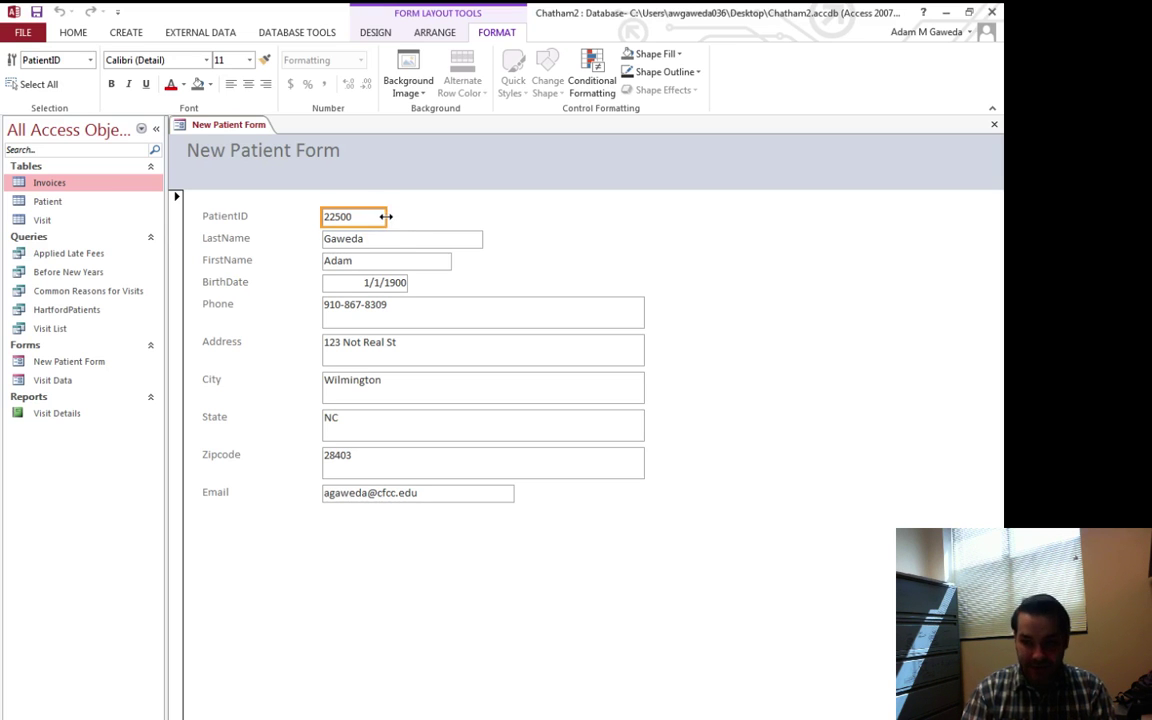
{"action": "left_click_drag", "start_coordinate": [385, 216], "coordinate": [643, 216]}
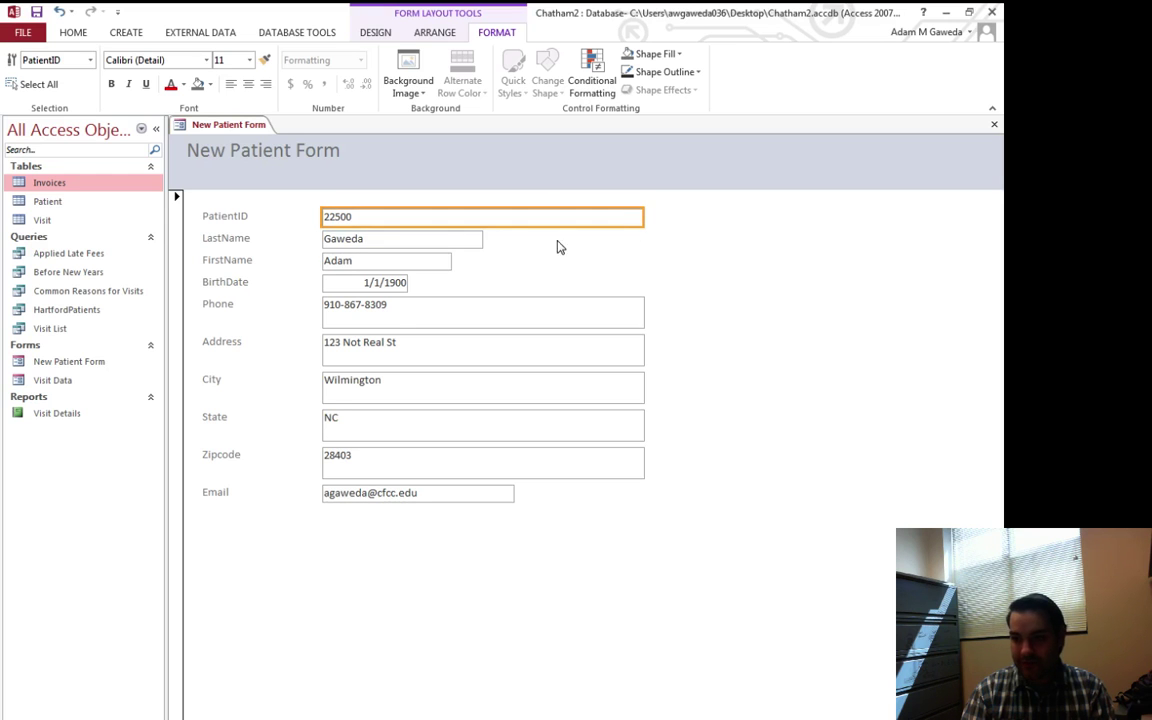
{"action": "left_click", "coordinate": [478, 238]}
{"action": "left_click_drag", "start_coordinate": [483, 238], "coordinate": [643, 241]}
{"action": "left_click", "coordinate": [442, 260]}
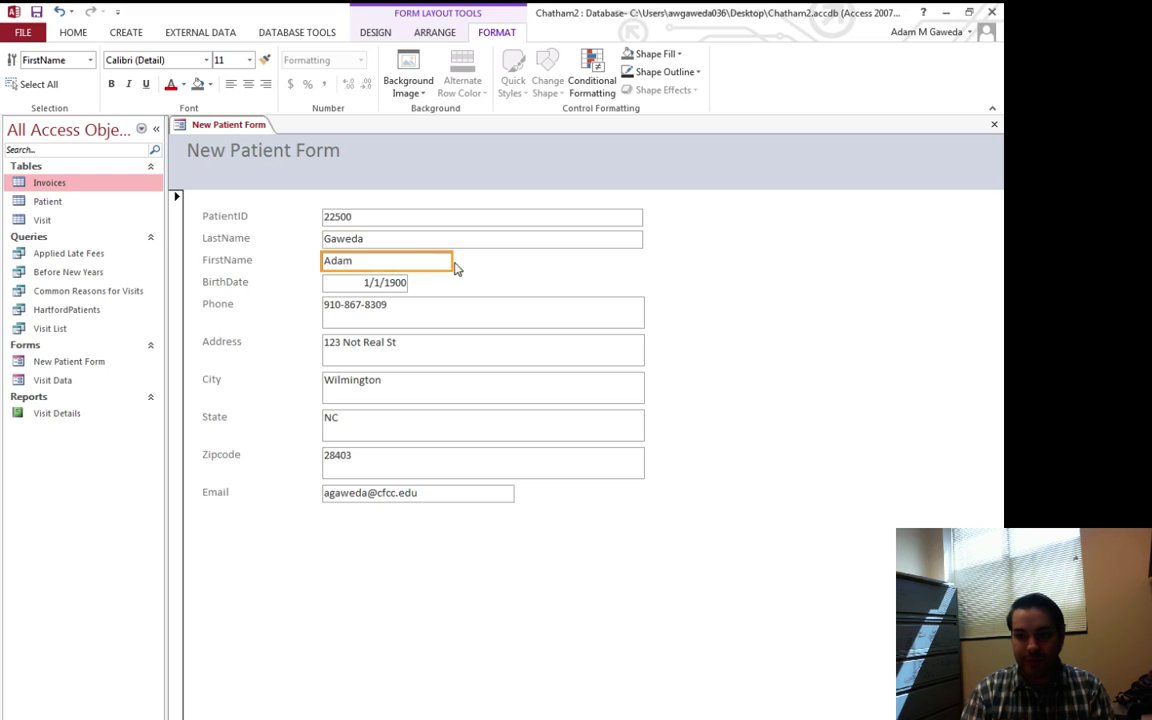
{"action": "left_click_drag", "start_coordinate": [453, 260], "coordinate": [643, 261]}
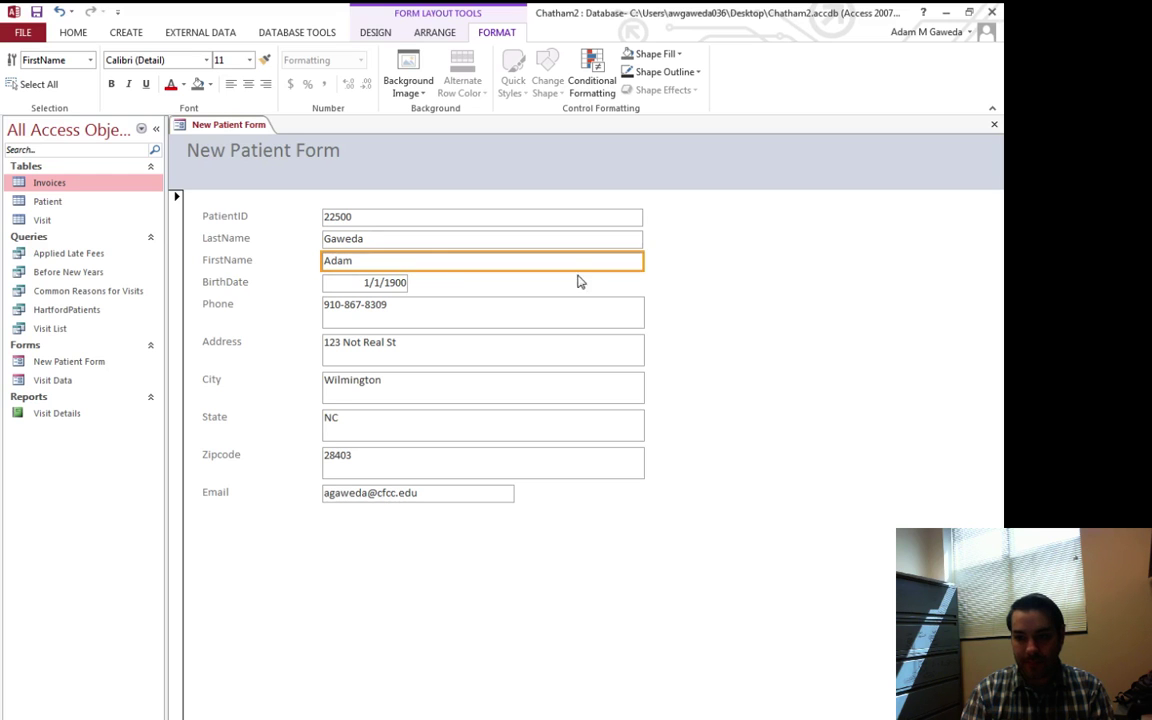
{"action": "left_click", "coordinate": [371, 285]}
{"action": "left_click_drag", "start_coordinate": [407, 284], "coordinate": [645, 285]}
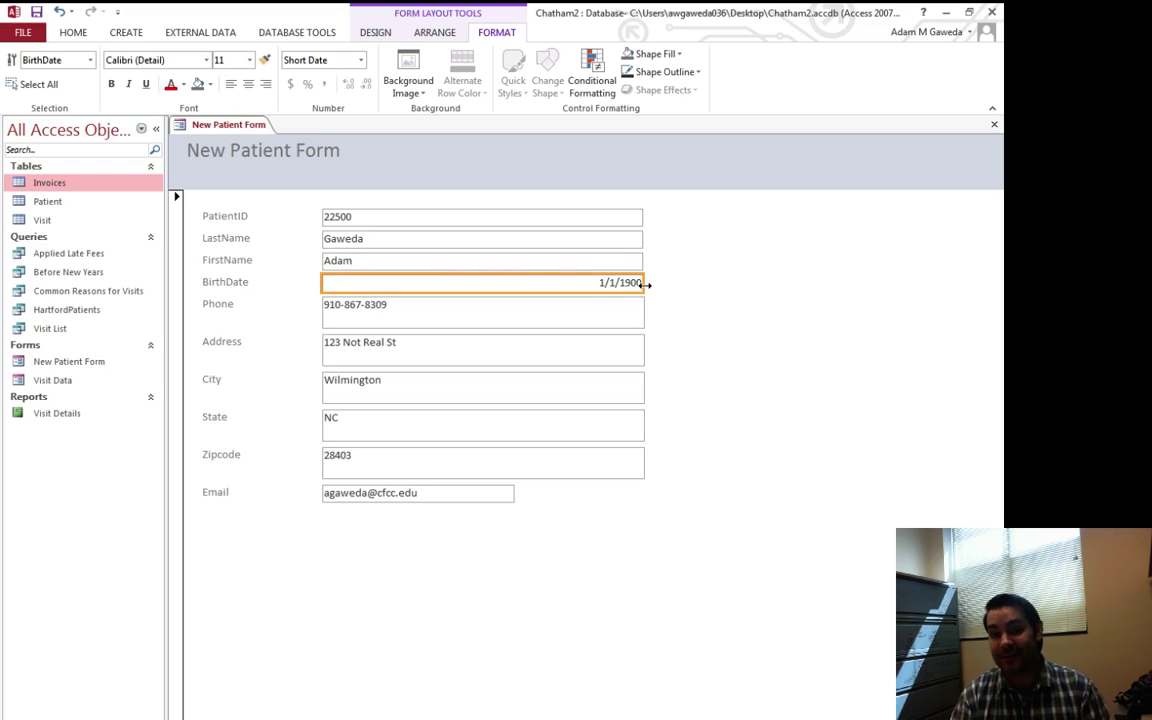
Left-align the BirthDate value and widen the Email box to match
{"action": "left_click", "coordinate": [231, 92]}
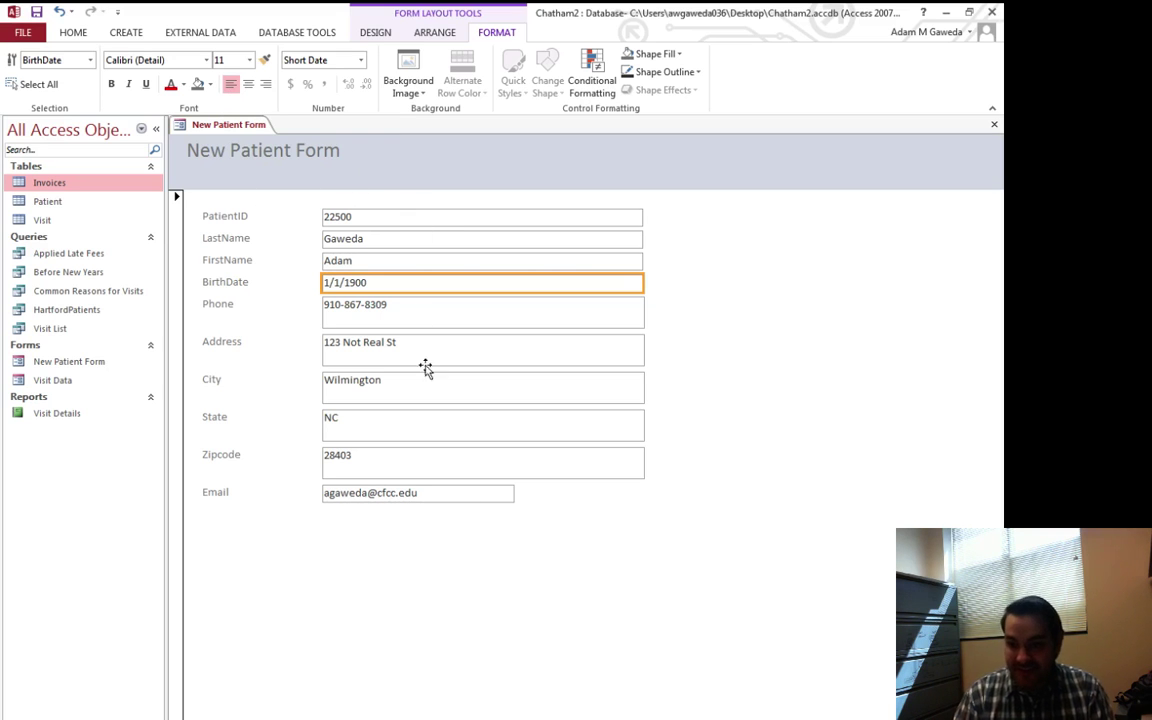
{"action": "left_click", "coordinate": [510, 492]}
{"action": "left_click_drag", "start_coordinate": [516, 492], "coordinate": [642, 492]}
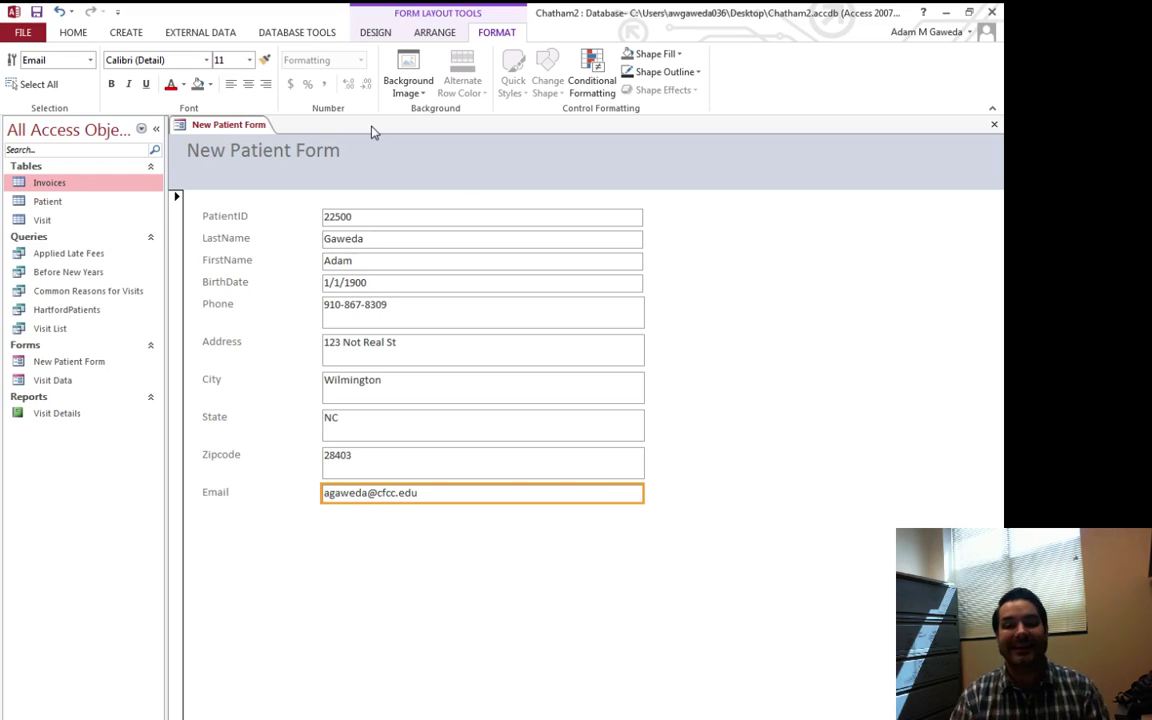
Close New Patient Form and start a new Form Wizard with all Patient table fields
{"action": "left_click", "coordinate": [995, 125]}
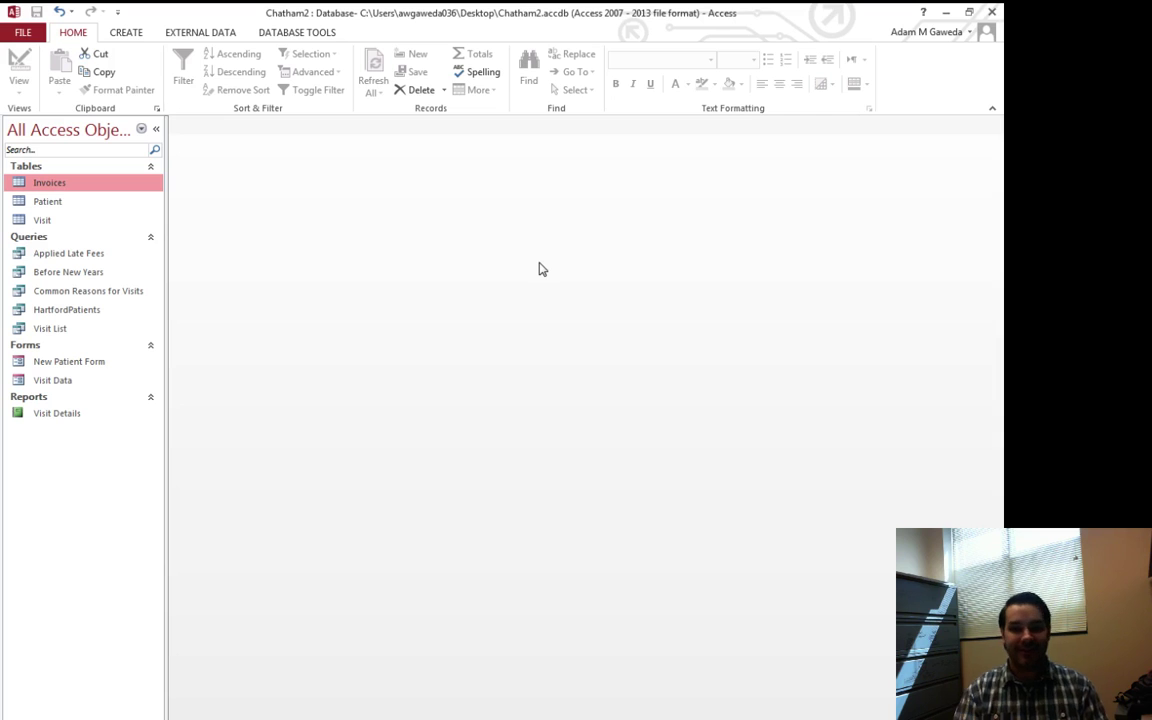
{"action": "left_click", "coordinate": [123, 34]}
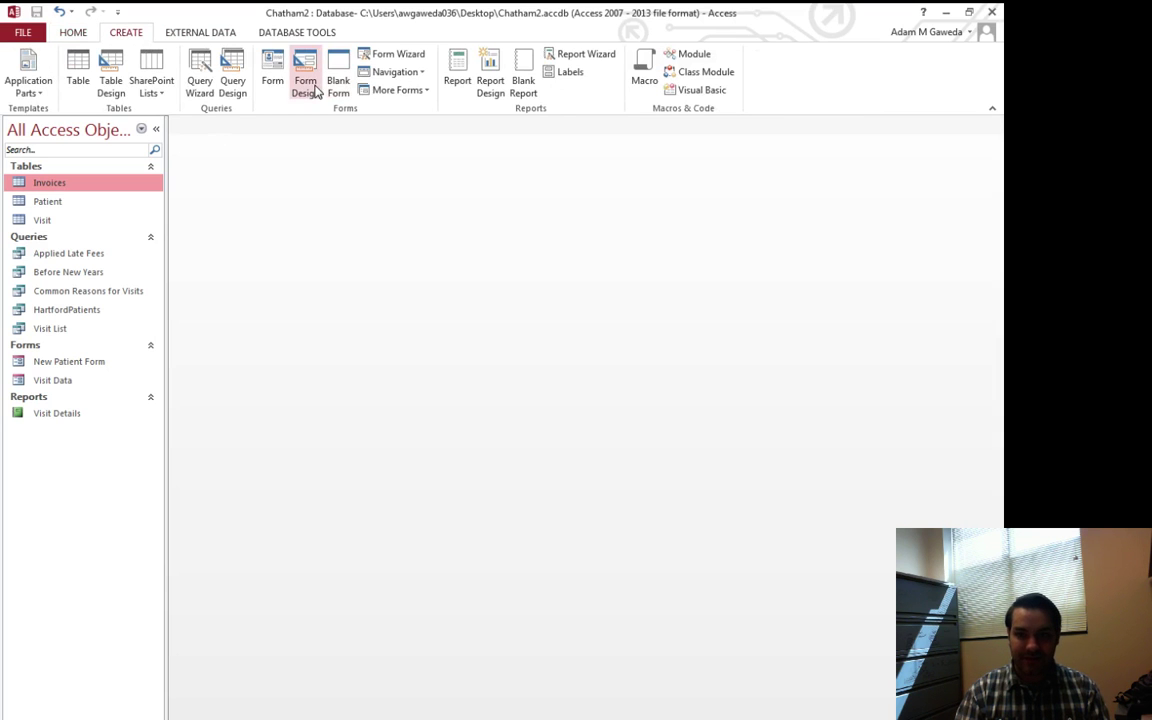
{"action": "left_click", "coordinate": [382, 55]}
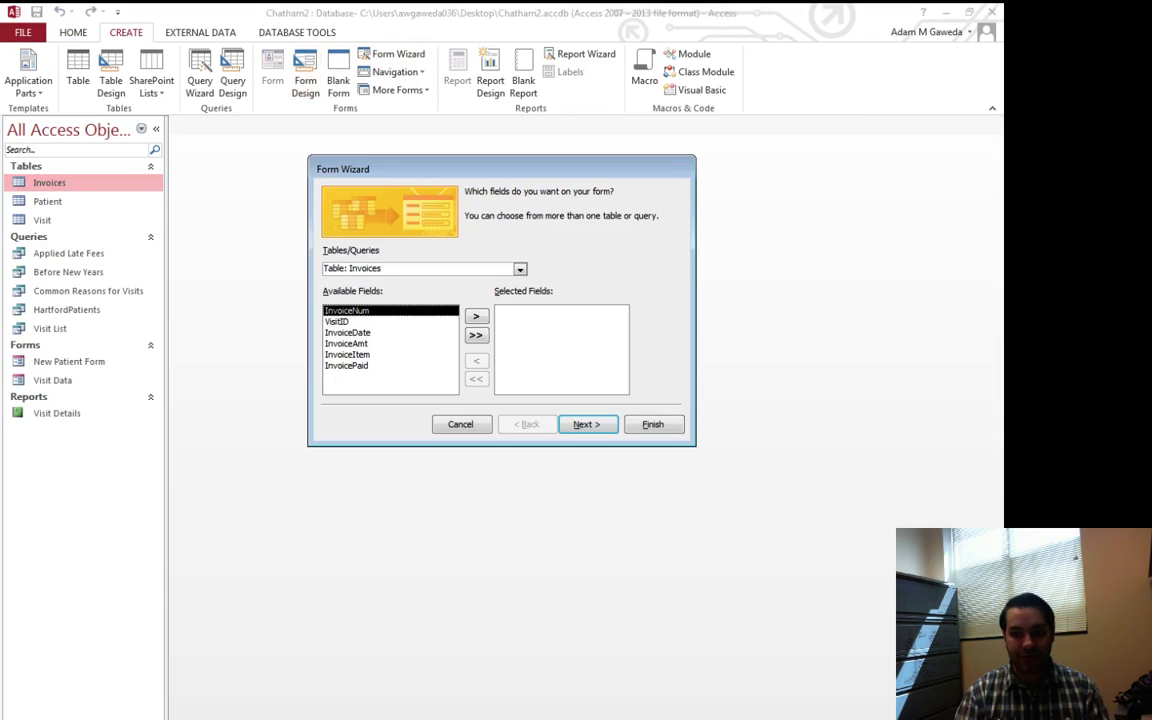
{"action": "left_click", "coordinate": [519, 269]}
{"action": "left_click", "coordinate": [360, 291]}
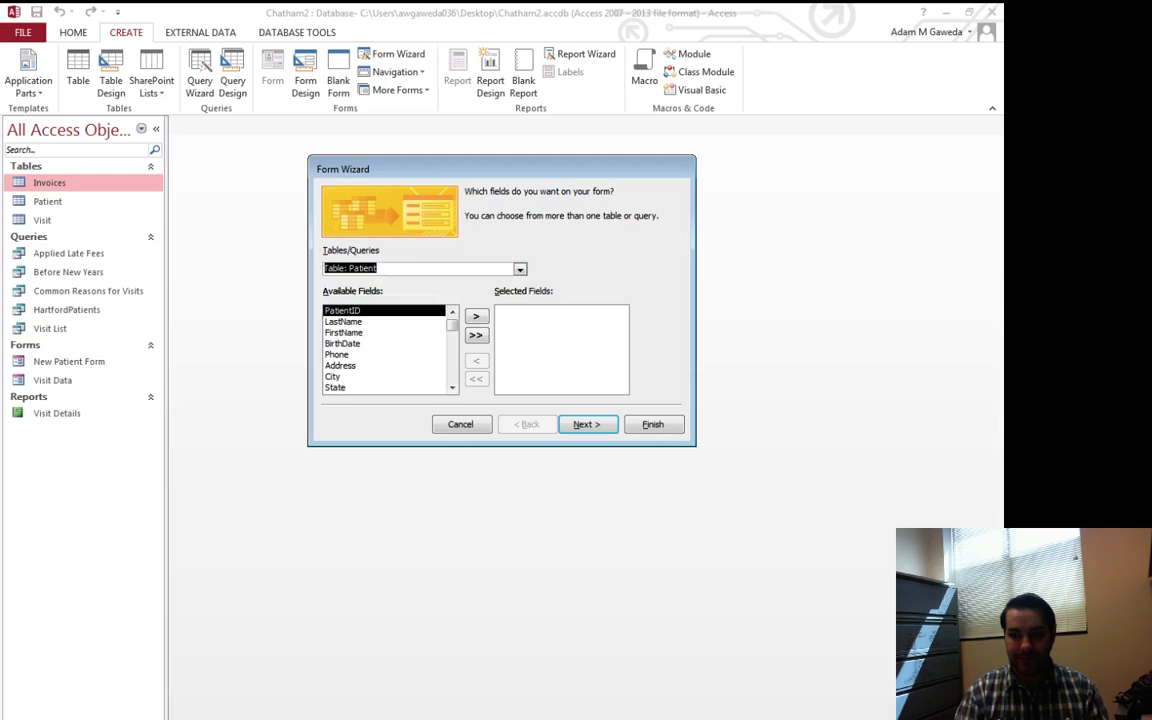
{"action": "left_click", "coordinate": [476, 335]}
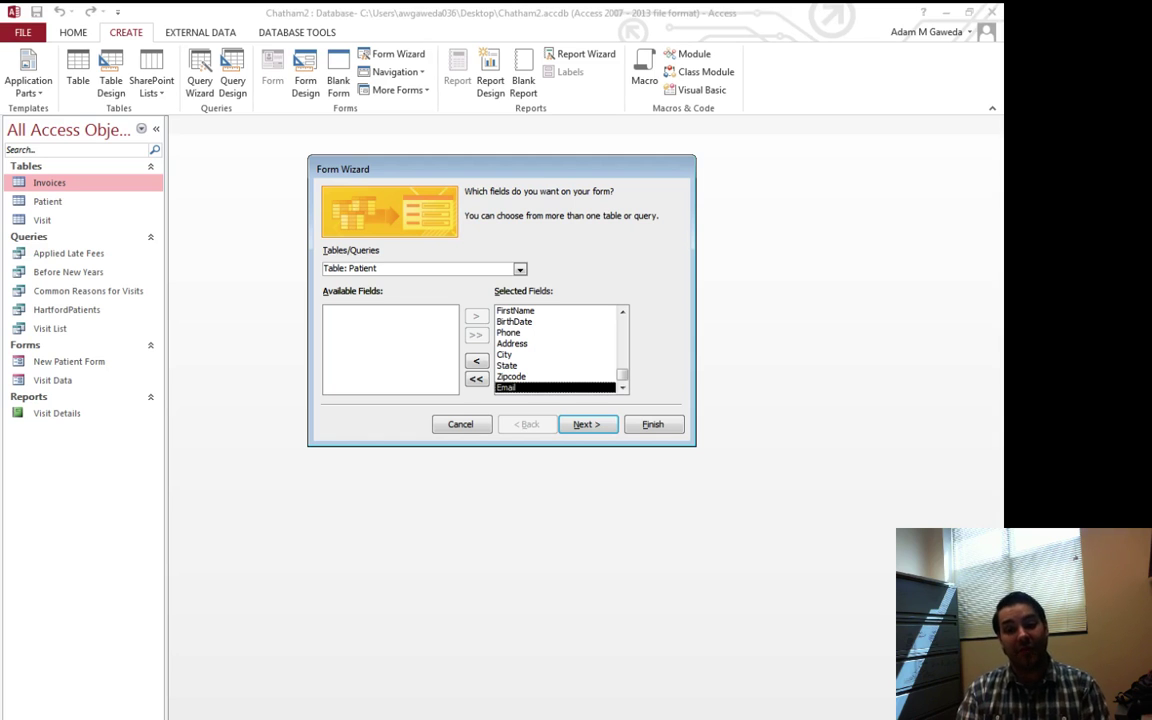
Add all Visit table fields, remove the duplicate Visit.PatientID, and continue
{"action": "left_click", "coordinate": [519, 269]}
{"action": "left_click", "coordinate": [350, 303]}
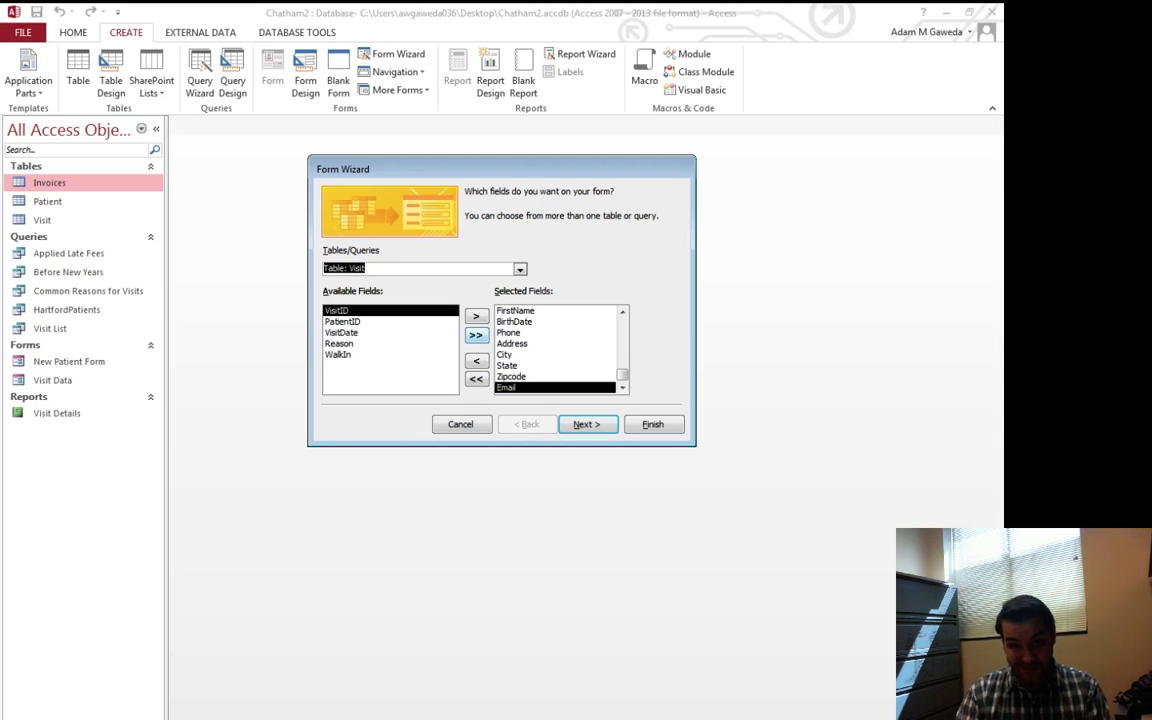
{"action": "left_click", "coordinate": [476, 335]}
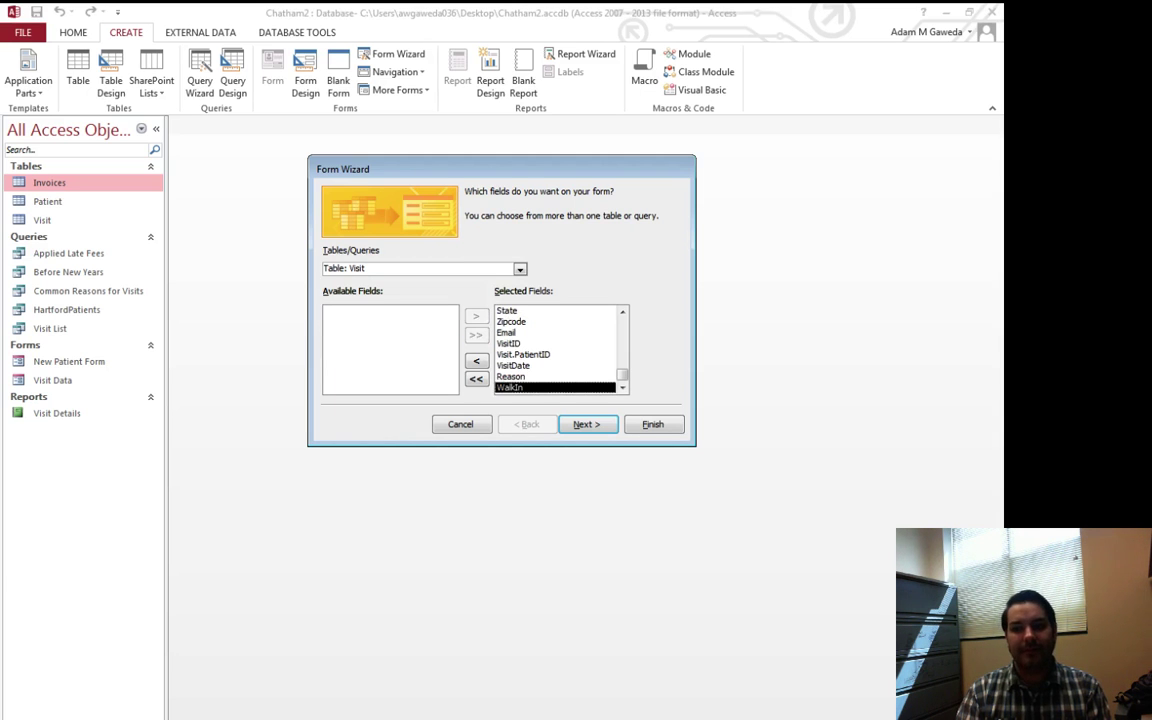
{"action": "left_click", "coordinate": [523, 354]}
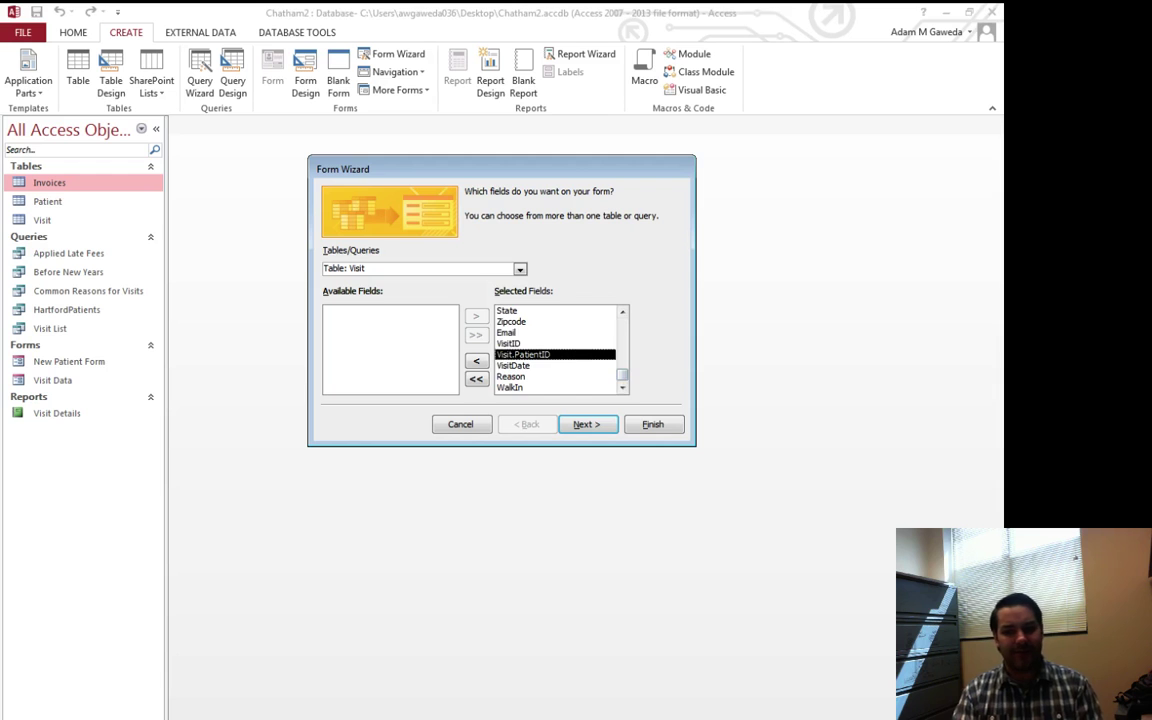
{"action": "key", "text": "Up"}
{"action": "key", "text": "Up"}
{"action": "key", "text": "Up"}
{"action": "key", "text": "Up"}
{"action": "key", "text": "Up"}
{"action": "key", "text": "Up"}
{"action": "key", "text": "Up"}
{"action": "key", "text": "Up"}
{"action": "key", "text": "Up"}
{"action": "key", "text": "Up"}
{"action": "key", "text": "Up"}
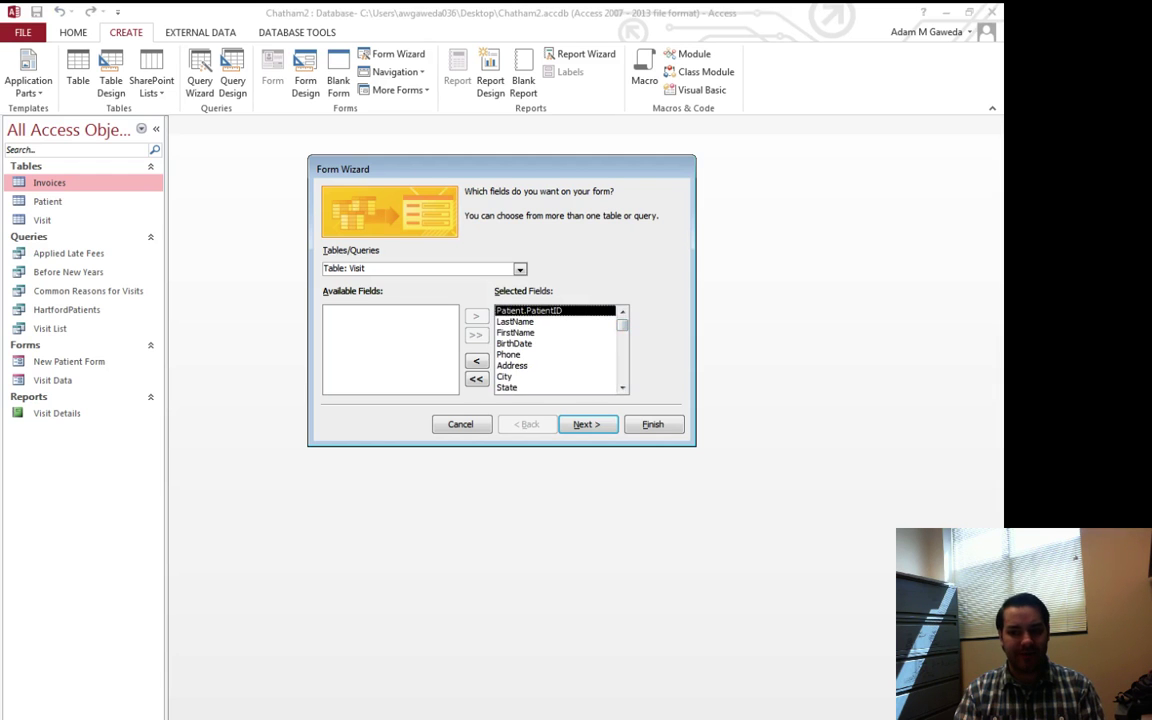
{"action": "scroll", "coordinate": [558, 349], "scroll_direction": "down", "scroll_amount": 3}
{"action": "left_click", "coordinate": [523, 354]}
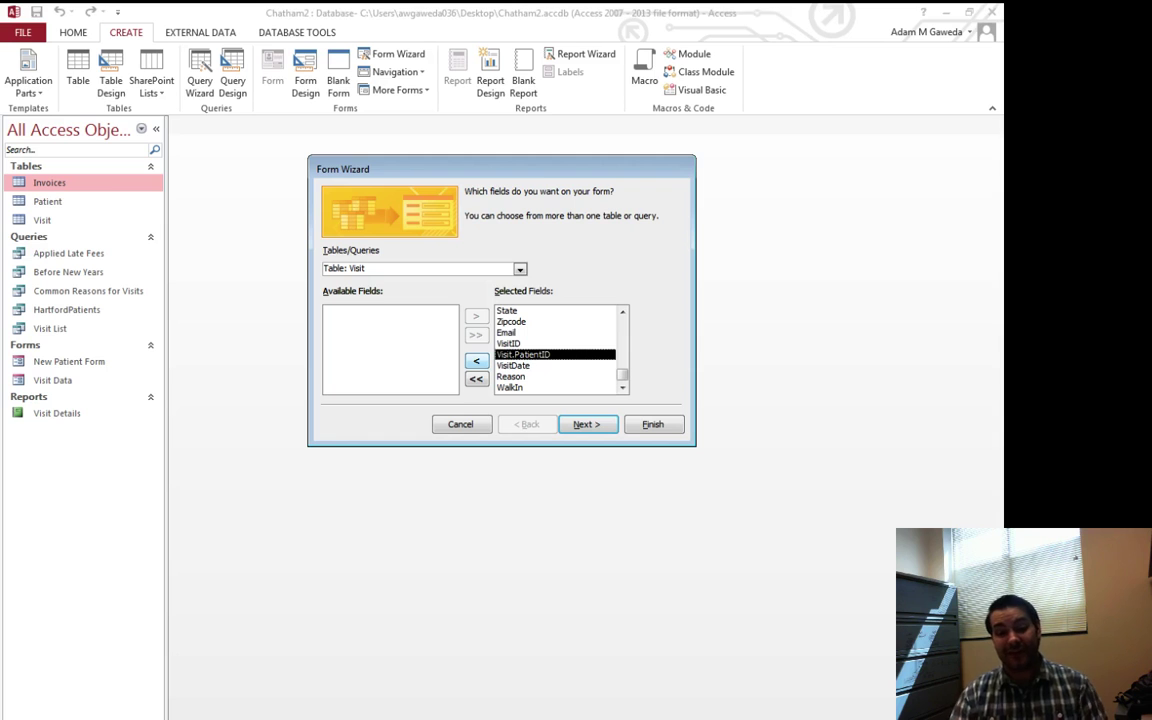
{"action": "left_click", "coordinate": [476, 360]}
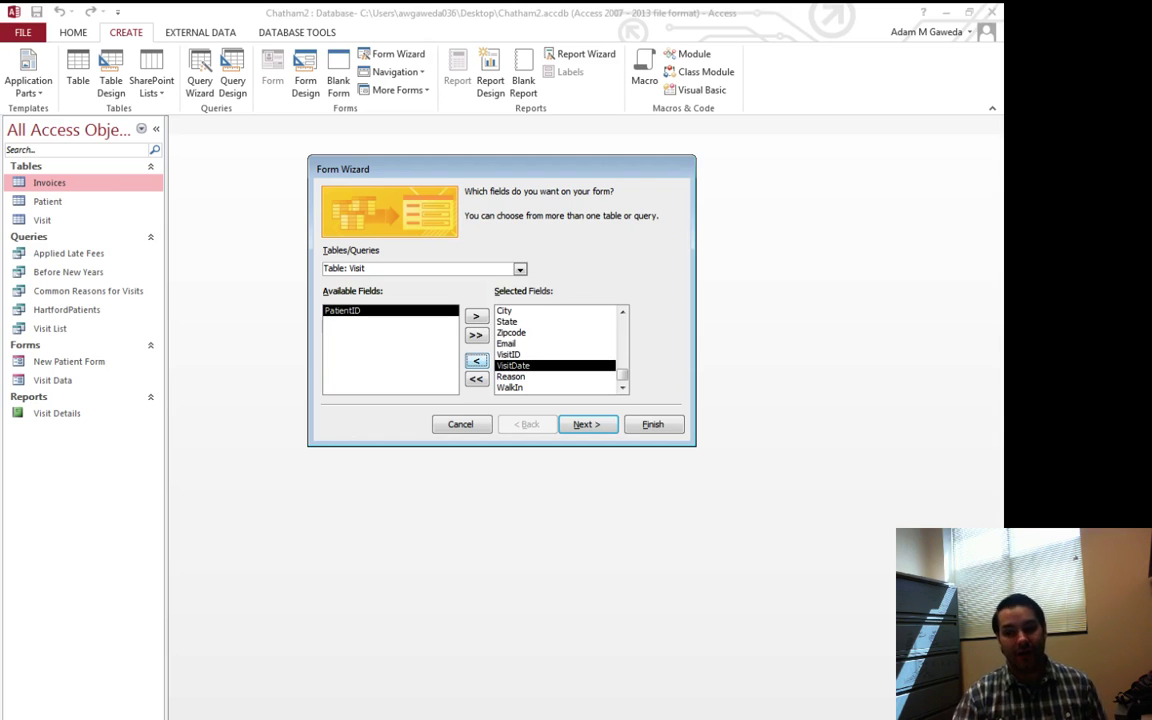
{"action": "scroll", "coordinate": [558, 349], "scroll_direction": "up", "scroll_amount": 5}
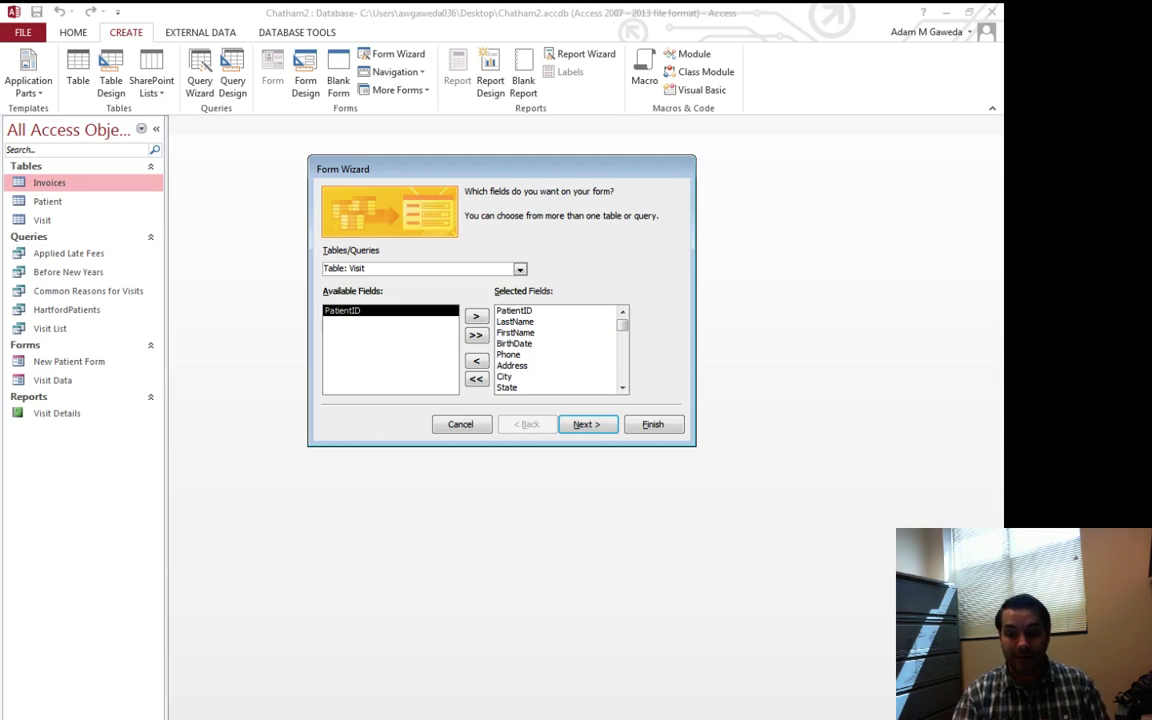
{"action": "key", "text": "Return"}
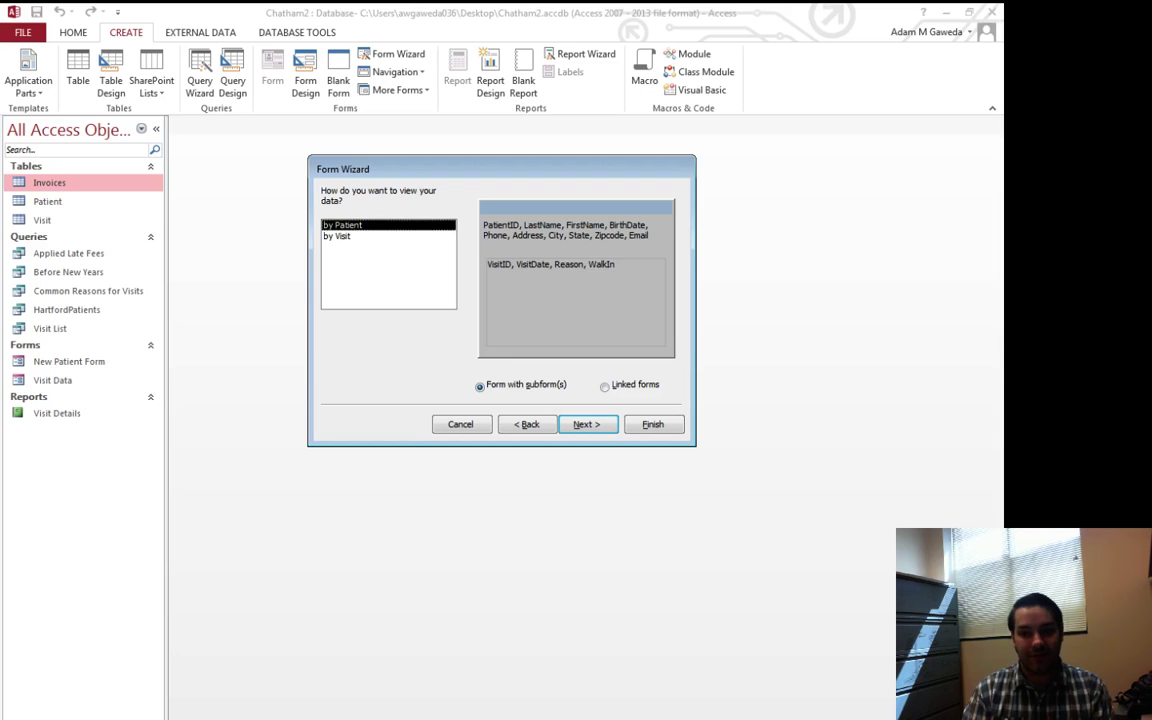
Organise the data by Patient with a Visit subform in Datasheet layout
{"action": "left_click", "coordinate": [337, 236]}
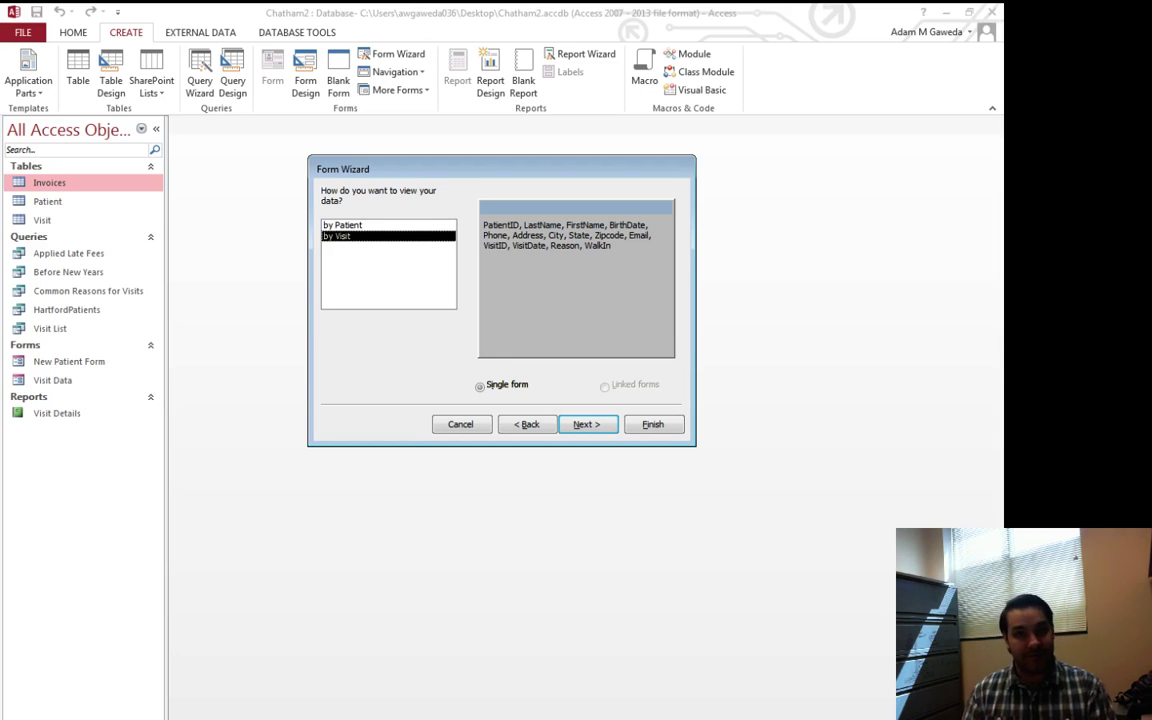
{"action": "left_click", "coordinate": [342, 225]}
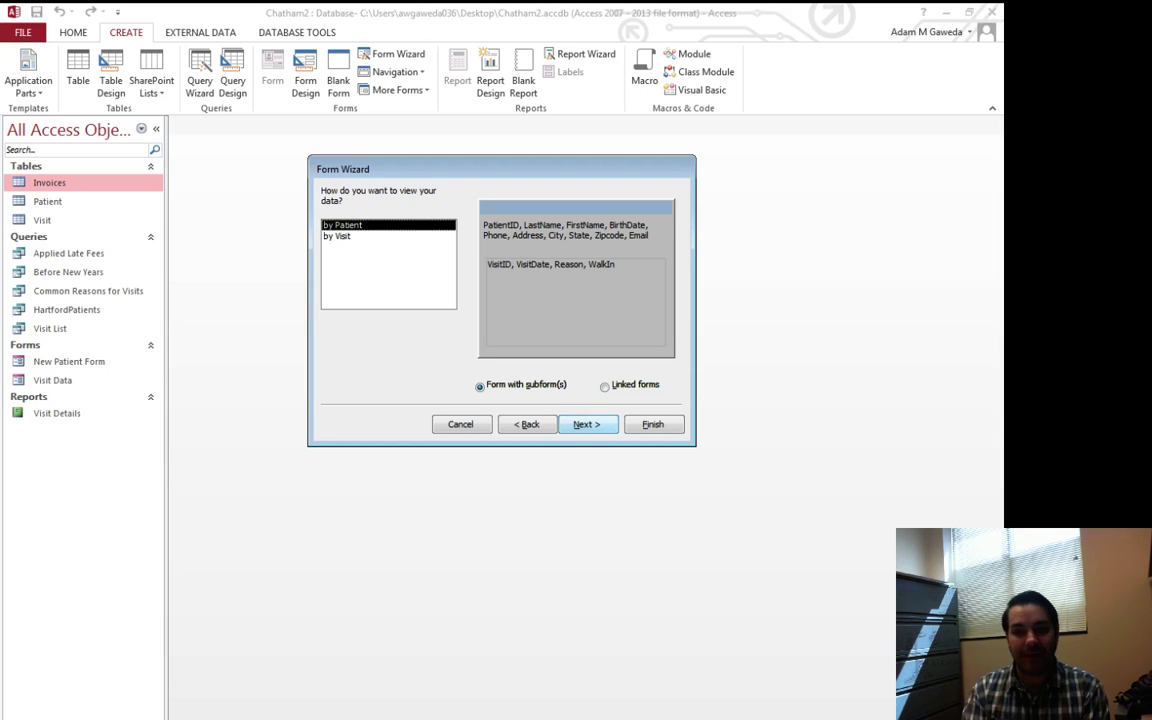
{"action": "key", "text": "Return"}
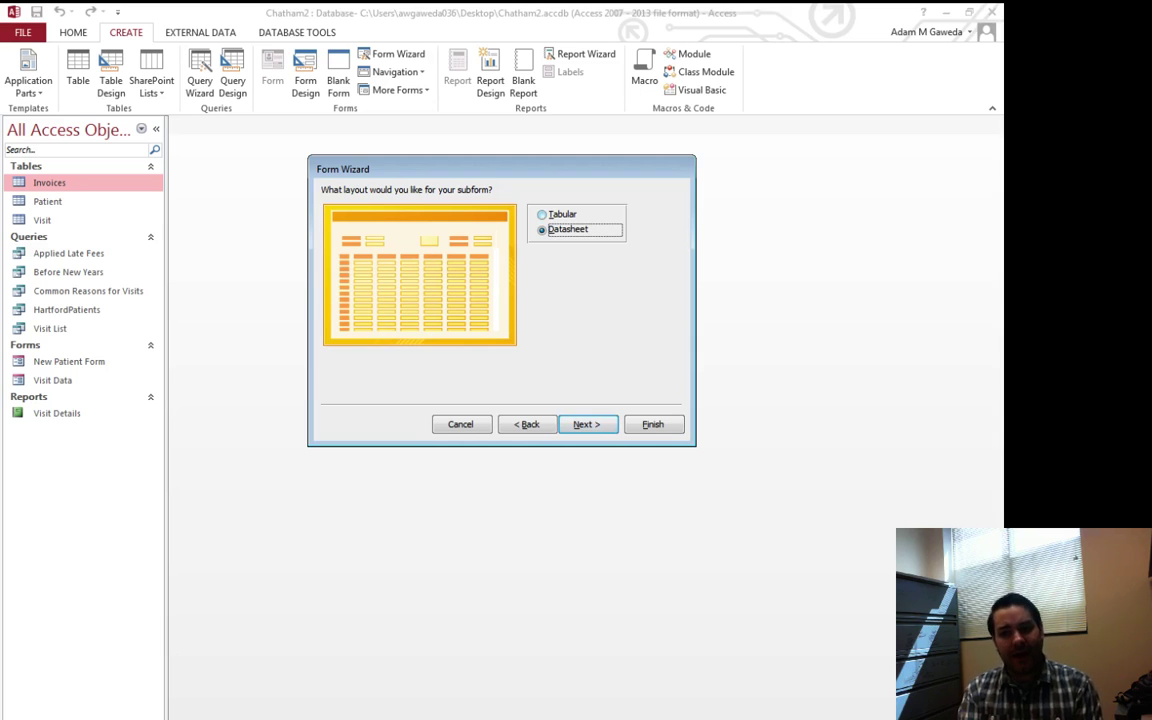
{"action": "key", "text": "Up"}
{"action": "key", "text": "Down"}
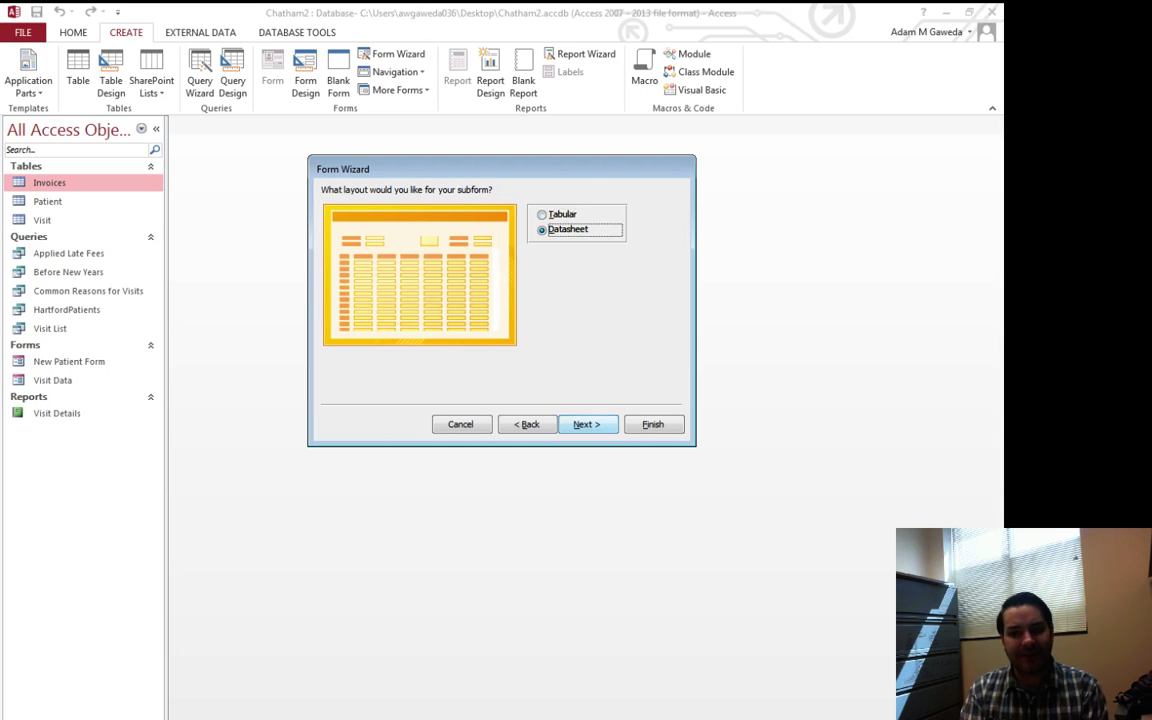
{"action": "key", "text": "Return"}
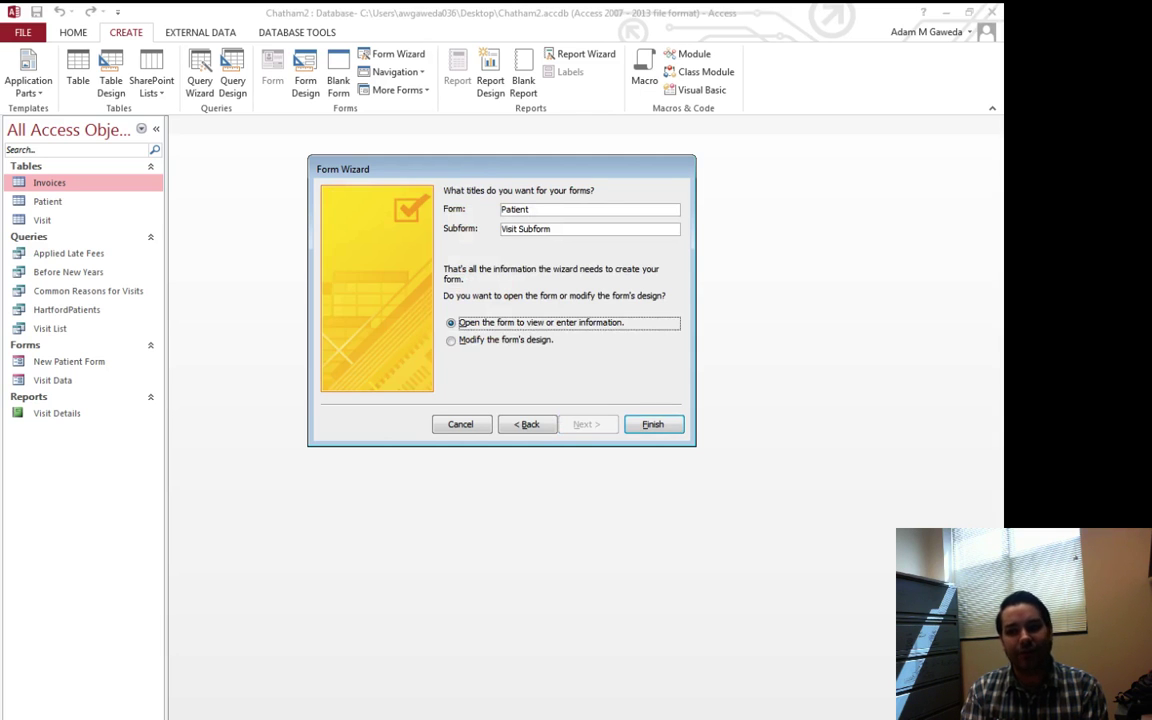
Title the form 'New Patient with Visit' and finish to open it
{"action": "left_click", "coordinate": [530, 209]}
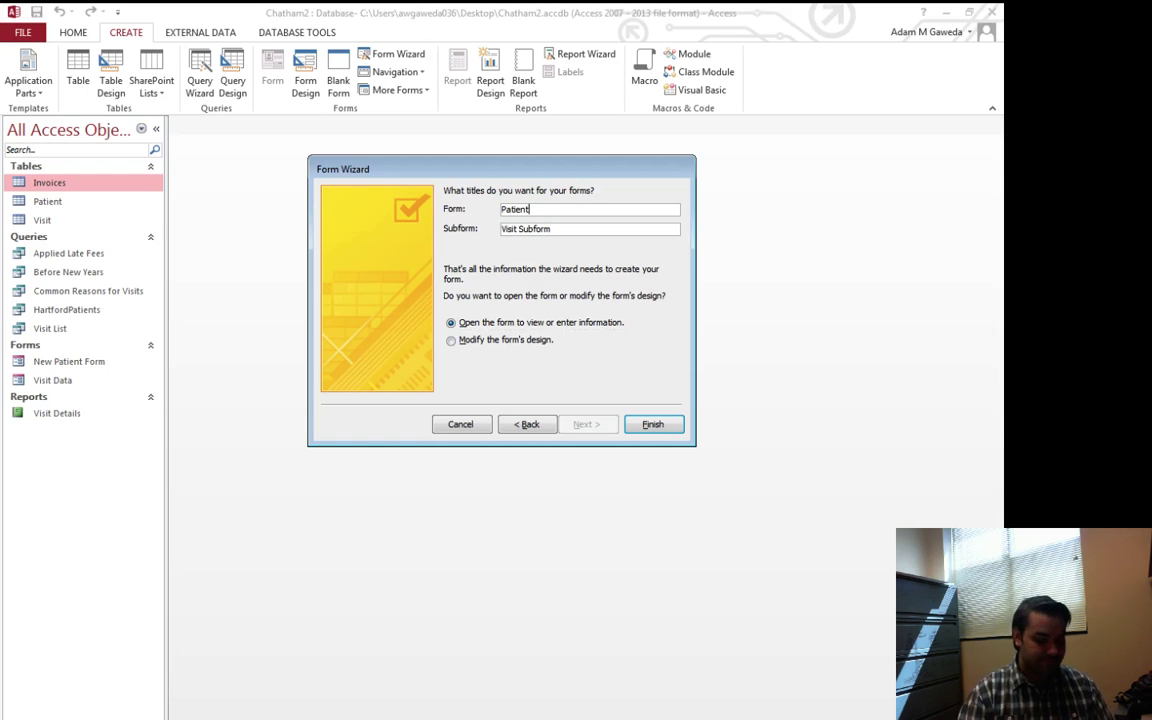
{"action": "key", "text": "shift+Home"}
{"action": "type", "text": "New P"}
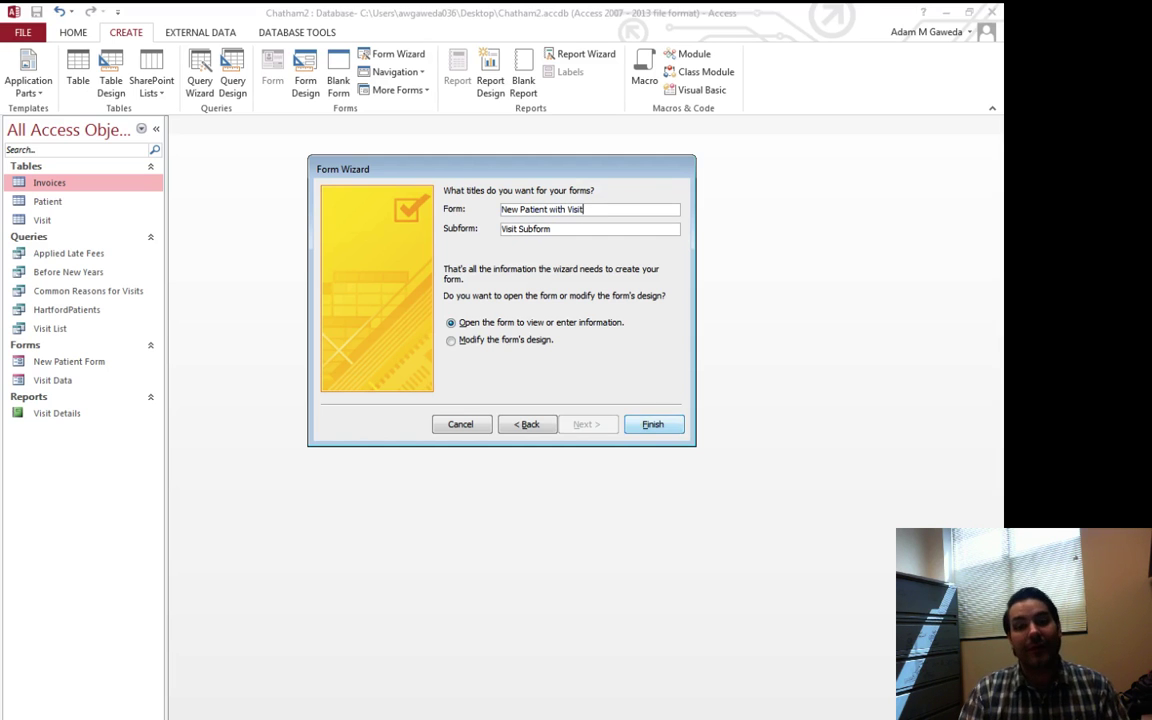
{"action": "left_click", "coordinate": [666, 428]}
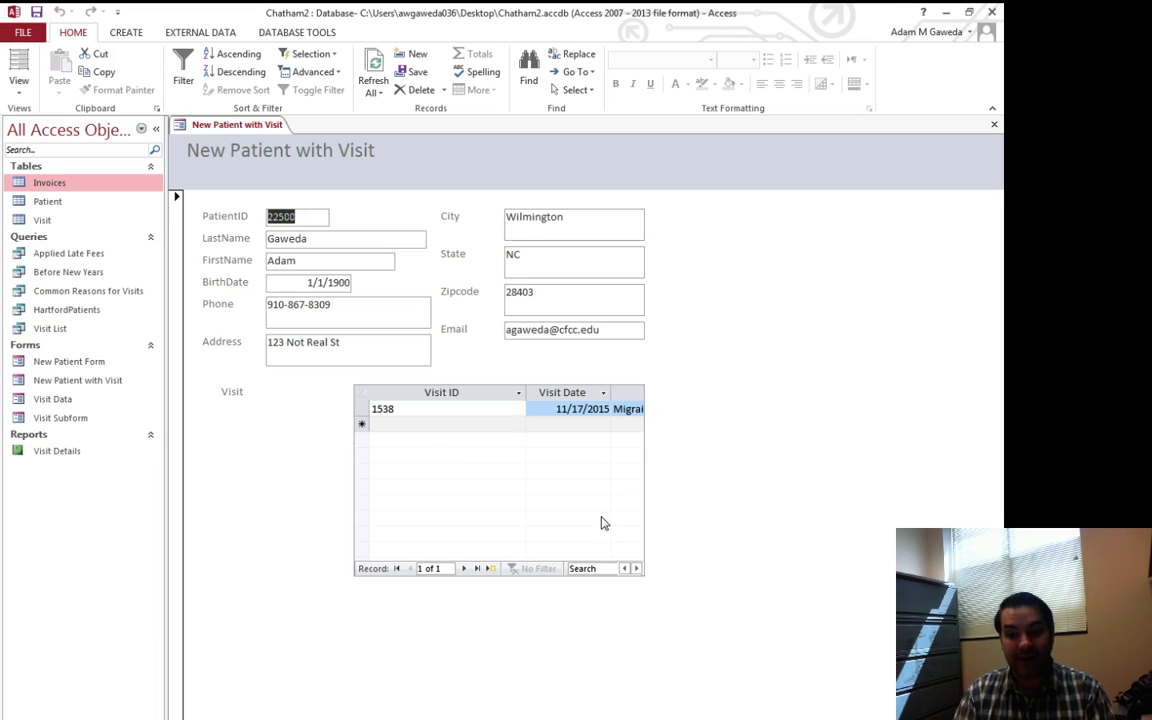
In Layout View, widen the PatientID, FirstName, BirthDate and LastName boxes to match
{"action": "left_click", "coordinate": [20, 64]}
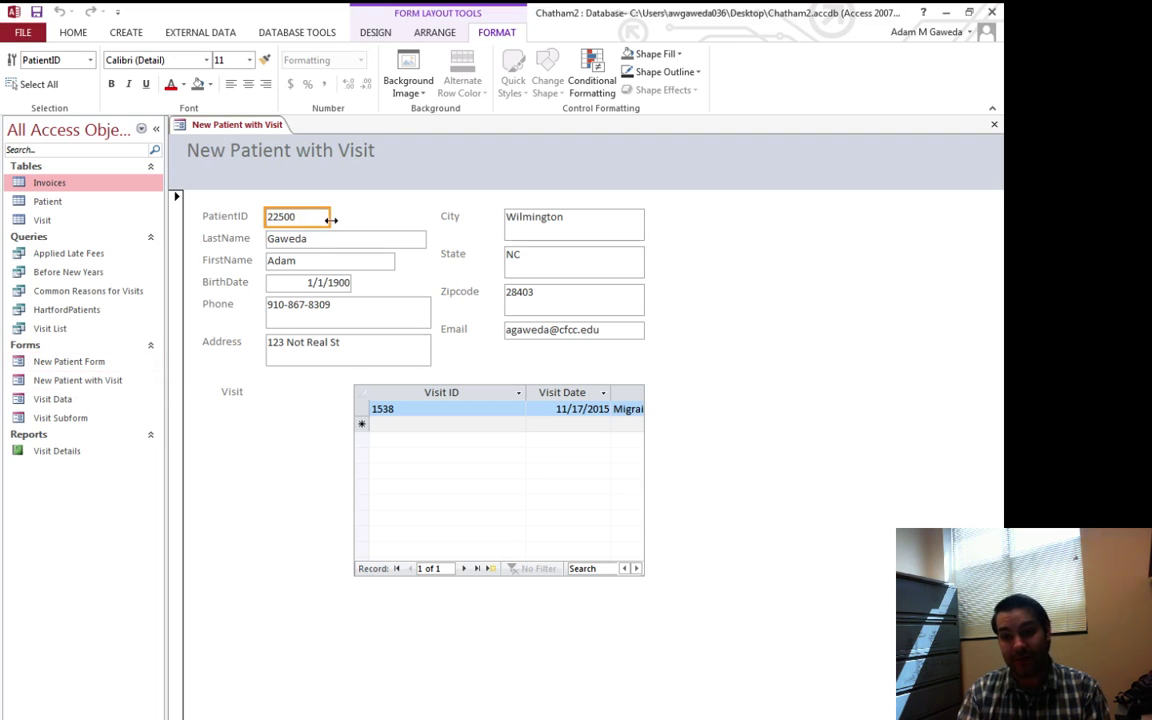
{"action": "left_click_drag", "start_coordinate": [329, 217], "coordinate": [425, 216]}
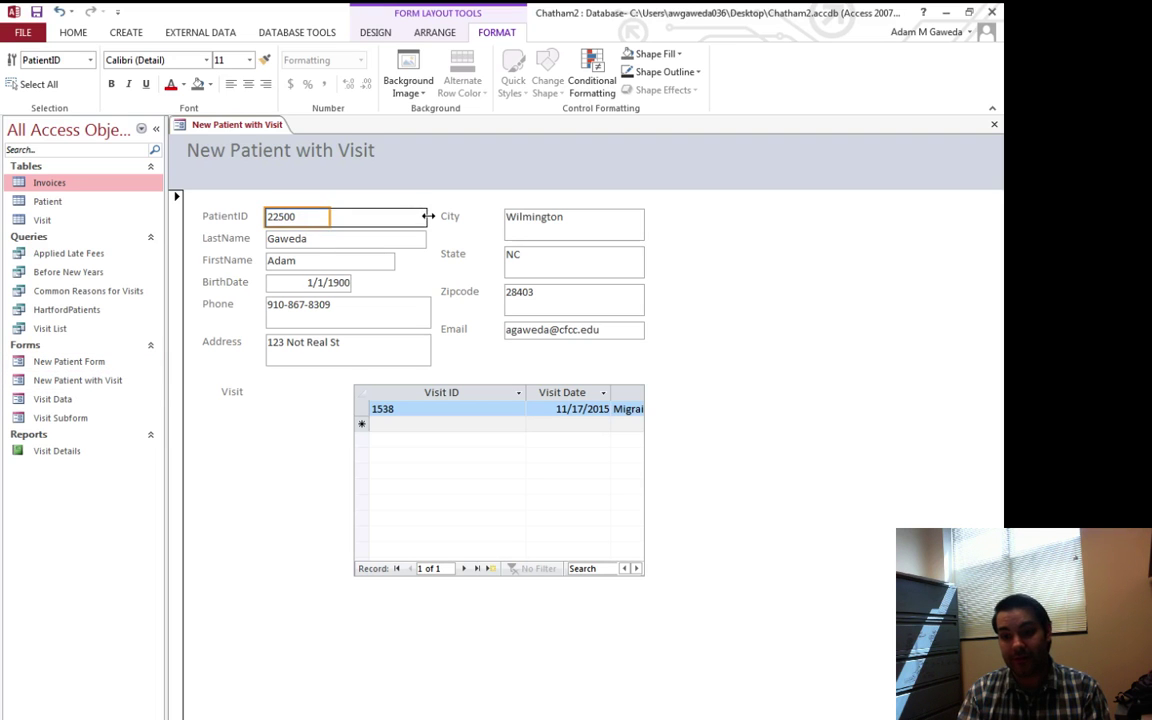
{"action": "left_click", "coordinate": [393, 263]}
{"action": "left_click_drag", "start_coordinate": [393, 263], "coordinate": [425, 261]}
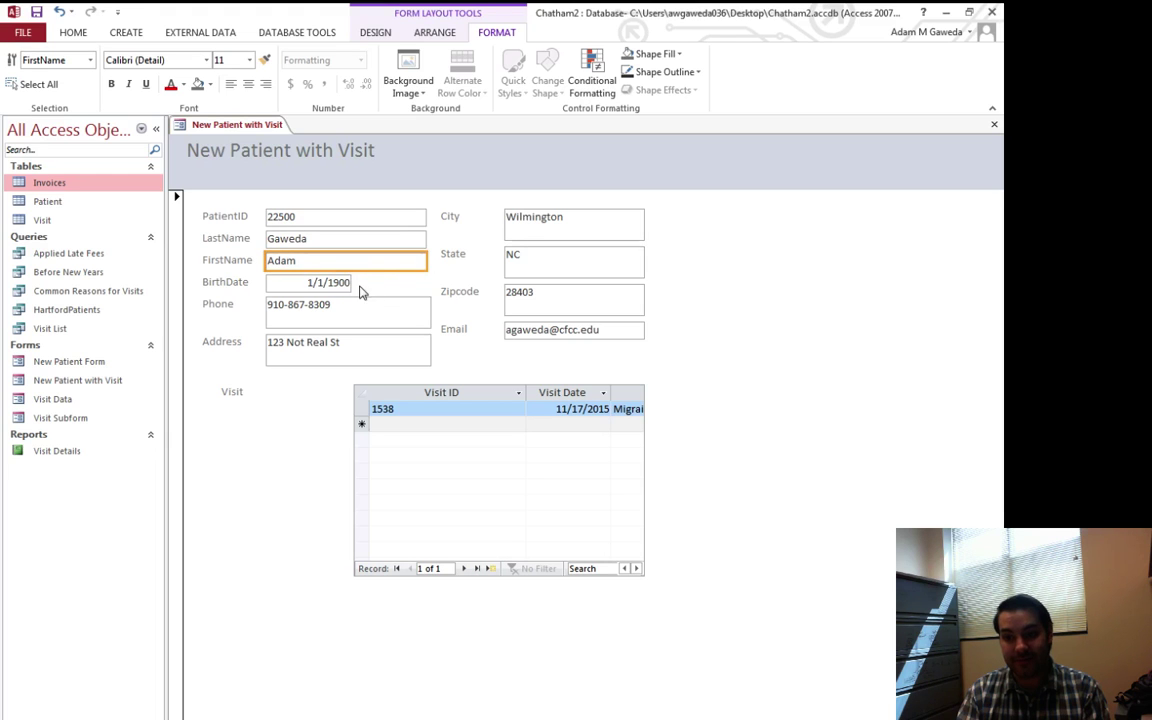
{"action": "left_click", "coordinate": [349, 285]}
{"action": "left_click_drag", "start_coordinate": [349, 285], "coordinate": [428, 240]}
{"action": "left_click", "coordinate": [420, 262]}
{"action": "left_click", "coordinate": [419, 239]}
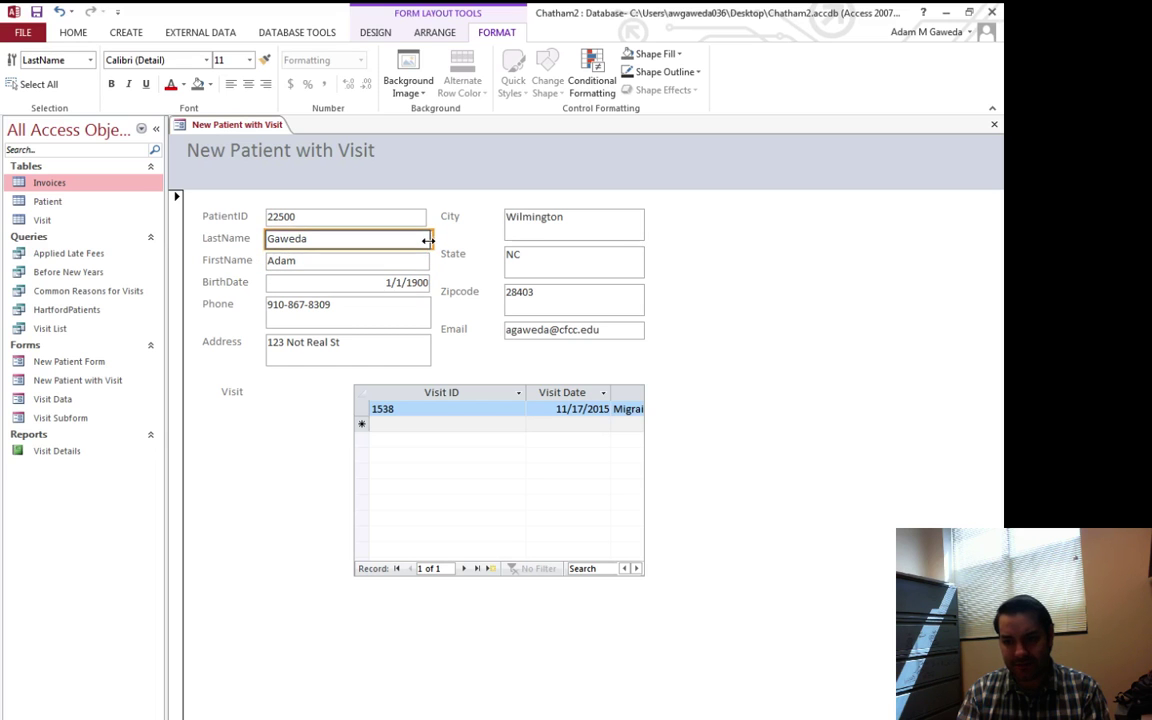
{"action": "left_click", "coordinate": [415, 219]}
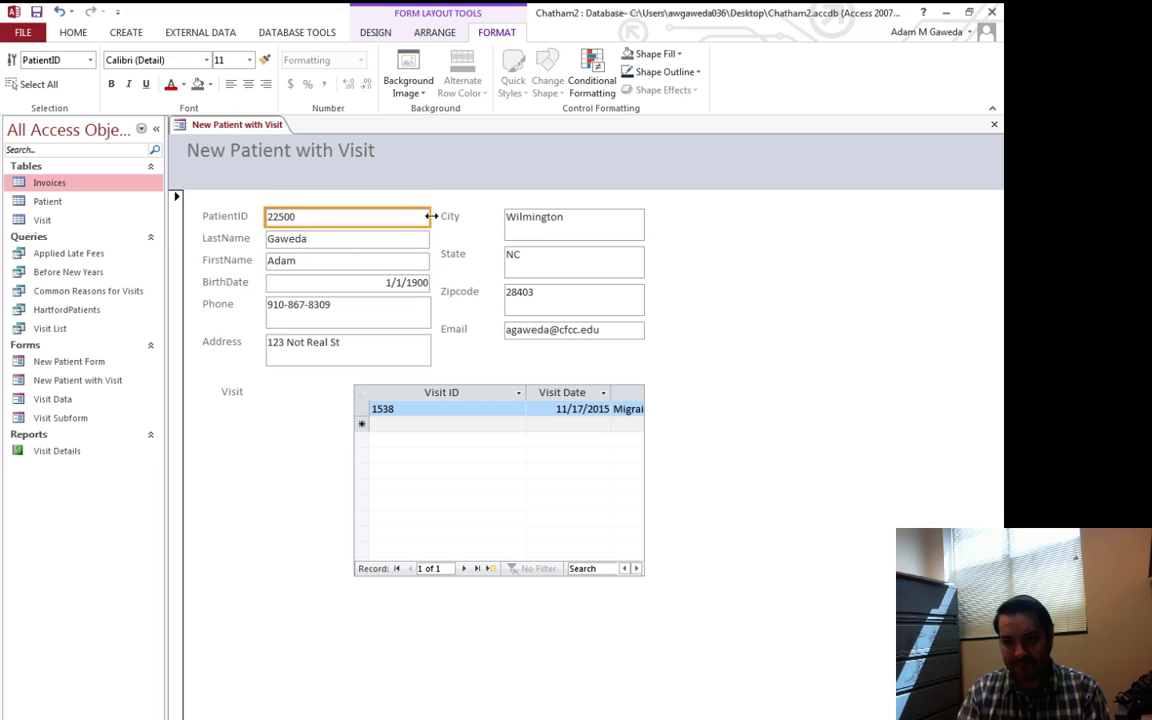
Left-align the BirthDate value and select the Visit subform
{"action": "left_click", "coordinate": [411, 283]}
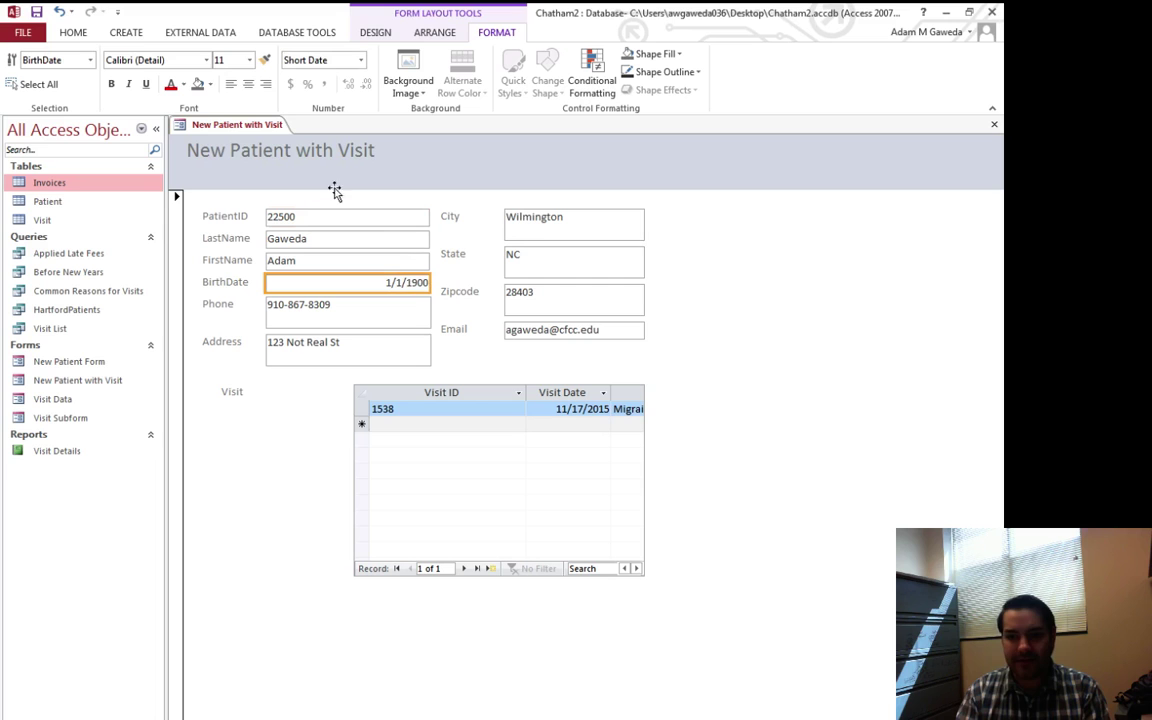
{"action": "left_click", "coordinate": [231, 85]}
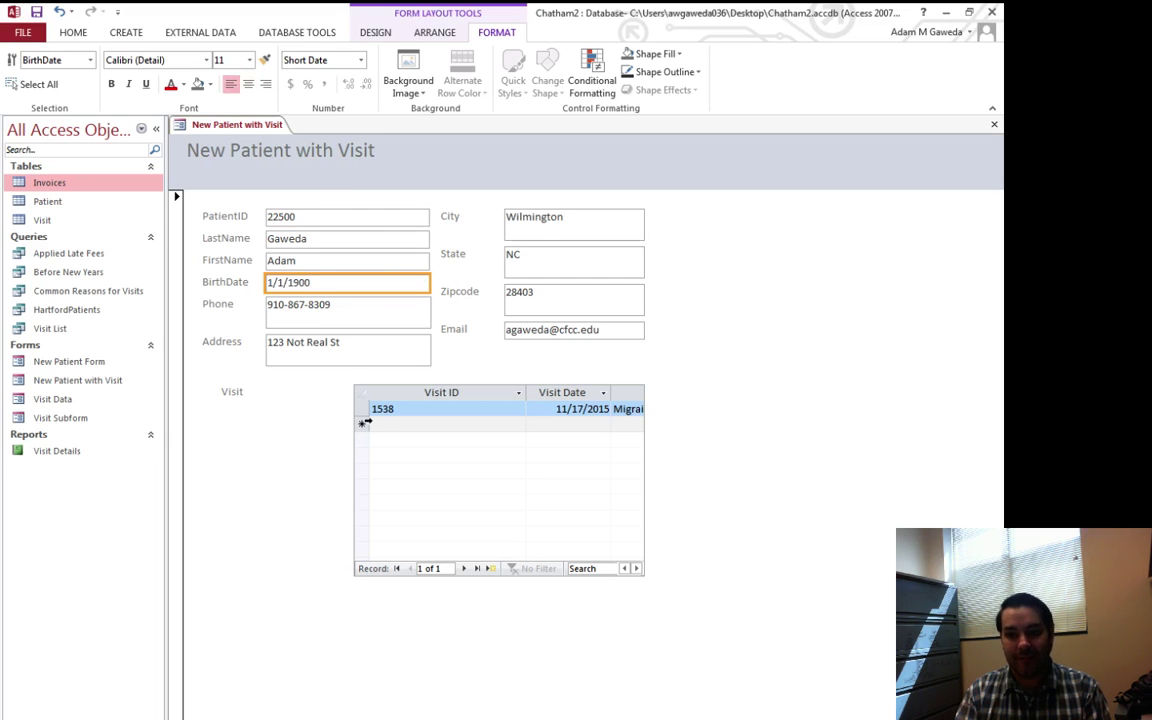
{"action": "left_click", "coordinate": [355, 468]}
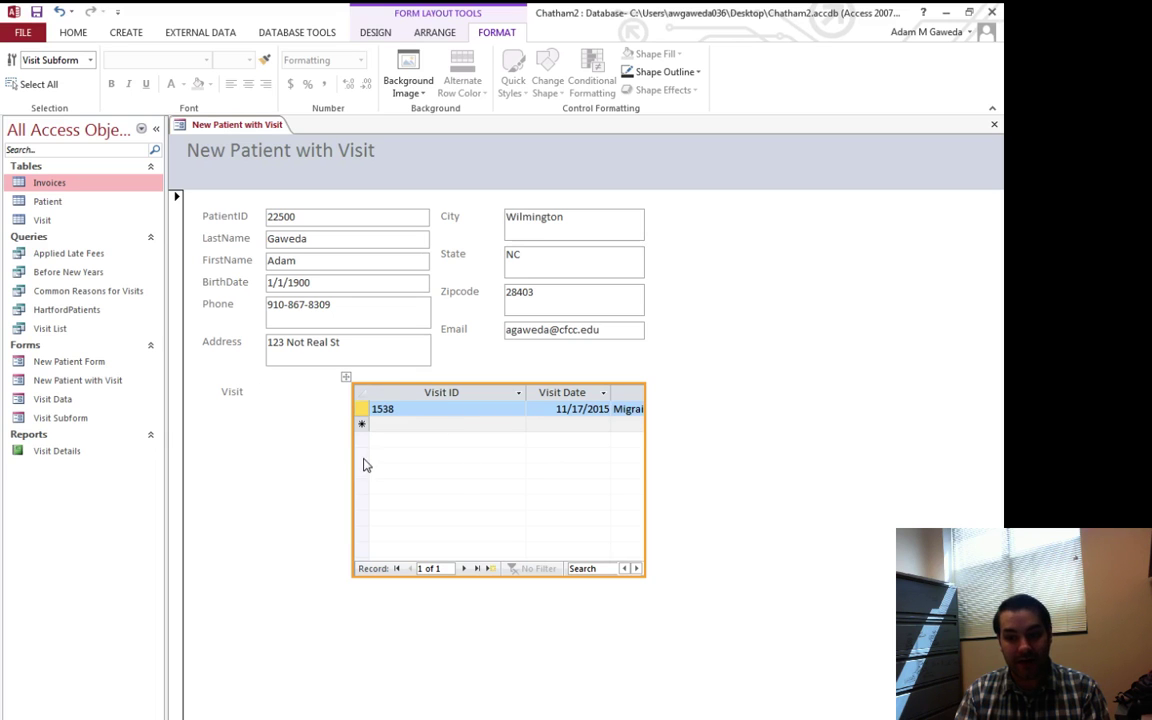
Stretch the Visit subform left and right so Reason and Walk In? show, then switch to Form View
{"action": "left_click_drag", "start_coordinate": [350, 462], "coordinate": [263, 452]}
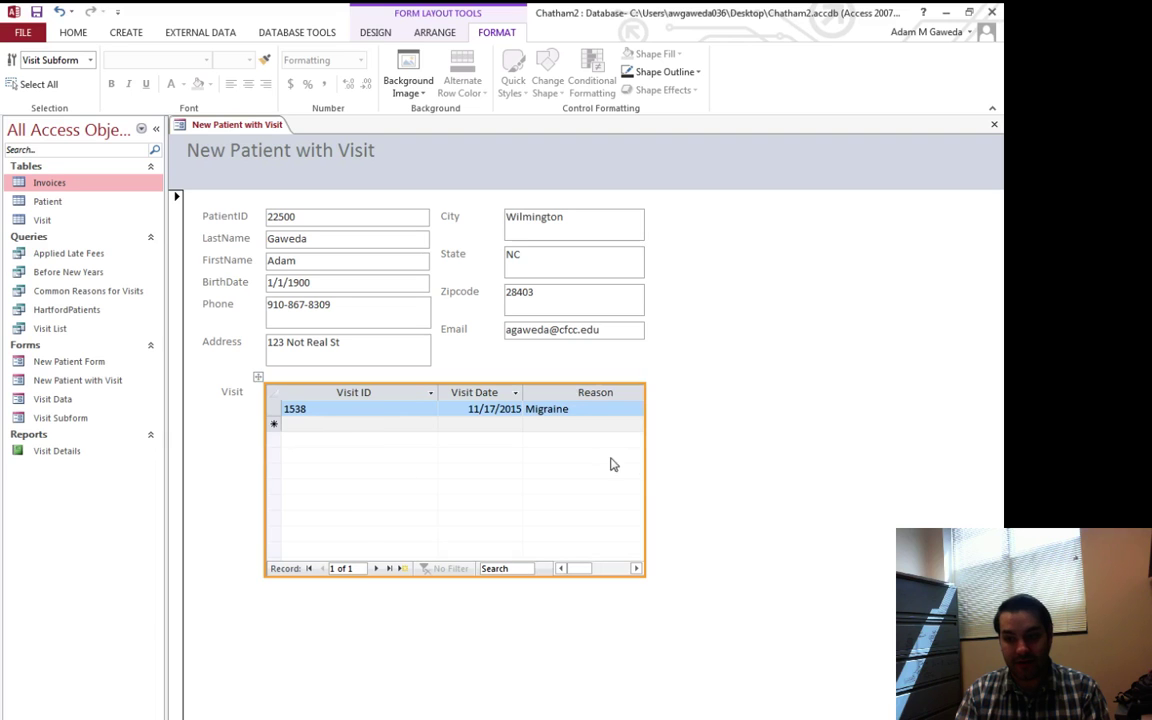
{"action": "left_click", "coordinate": [738, 460]}
{"action": "left_click", "coordinate": [635, 458]}
{"action": "left_click_drag", "start_coordinate": [644, 453], "coordinate": [773, 454]}
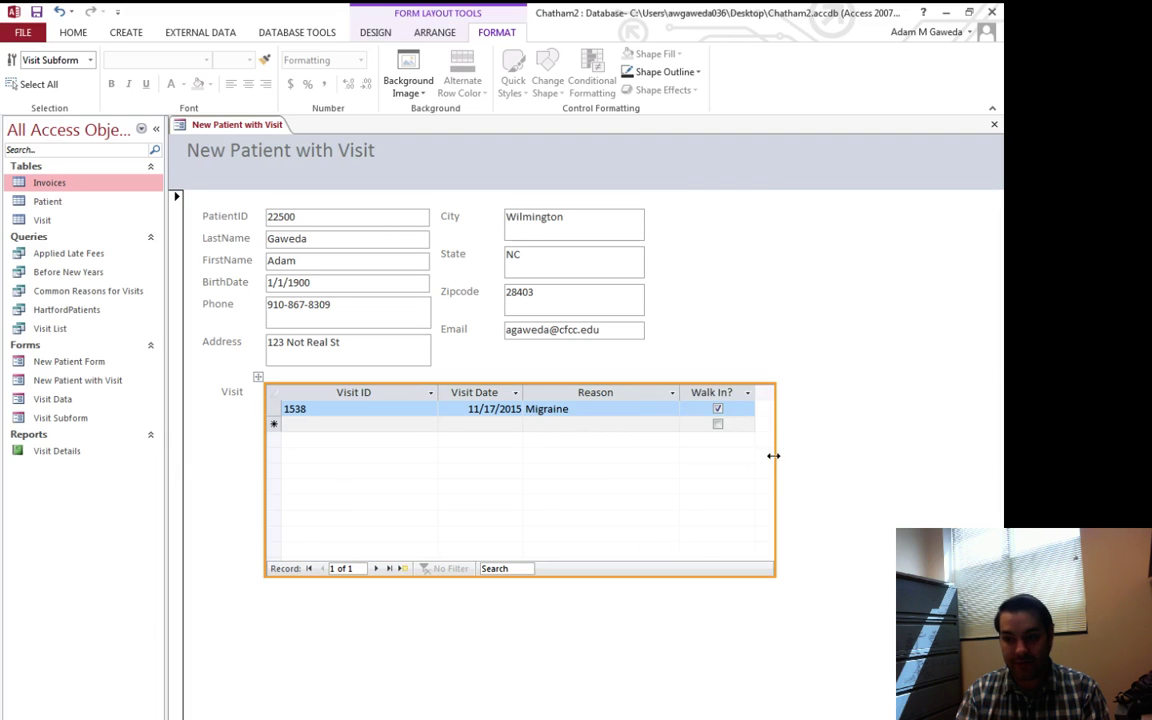
{"action": "left_click", "coordinate": [838, 463]}
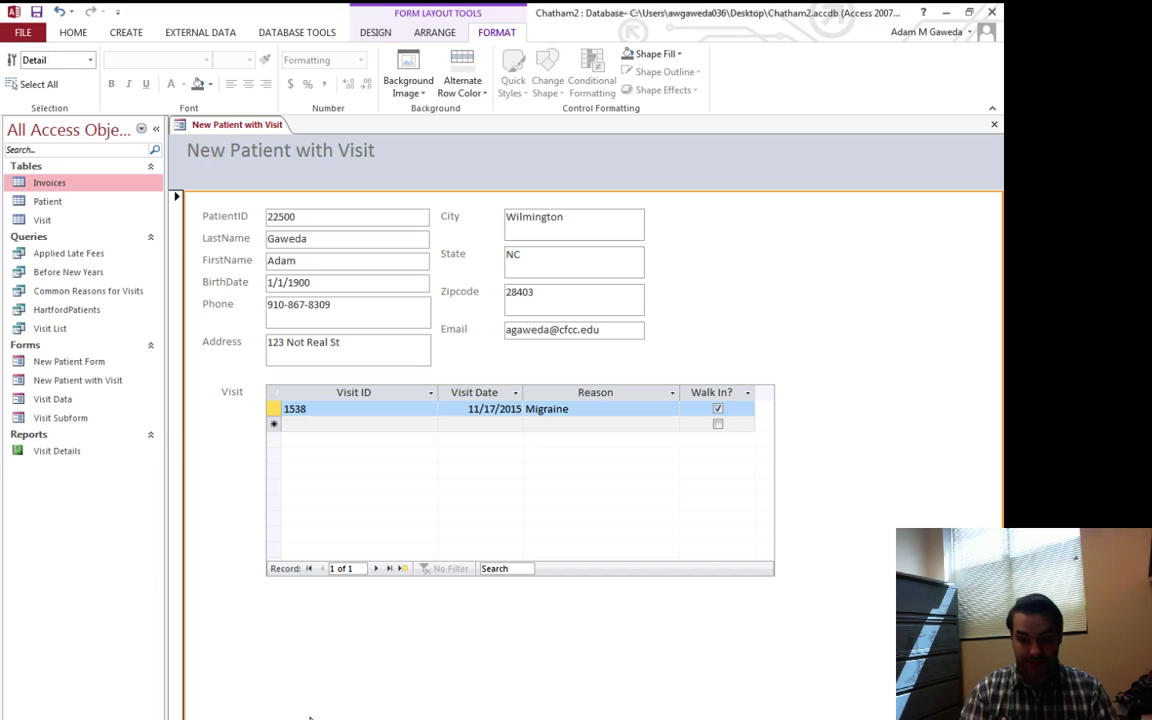
{"action": "left_click", "coordinate": [306, 480]}
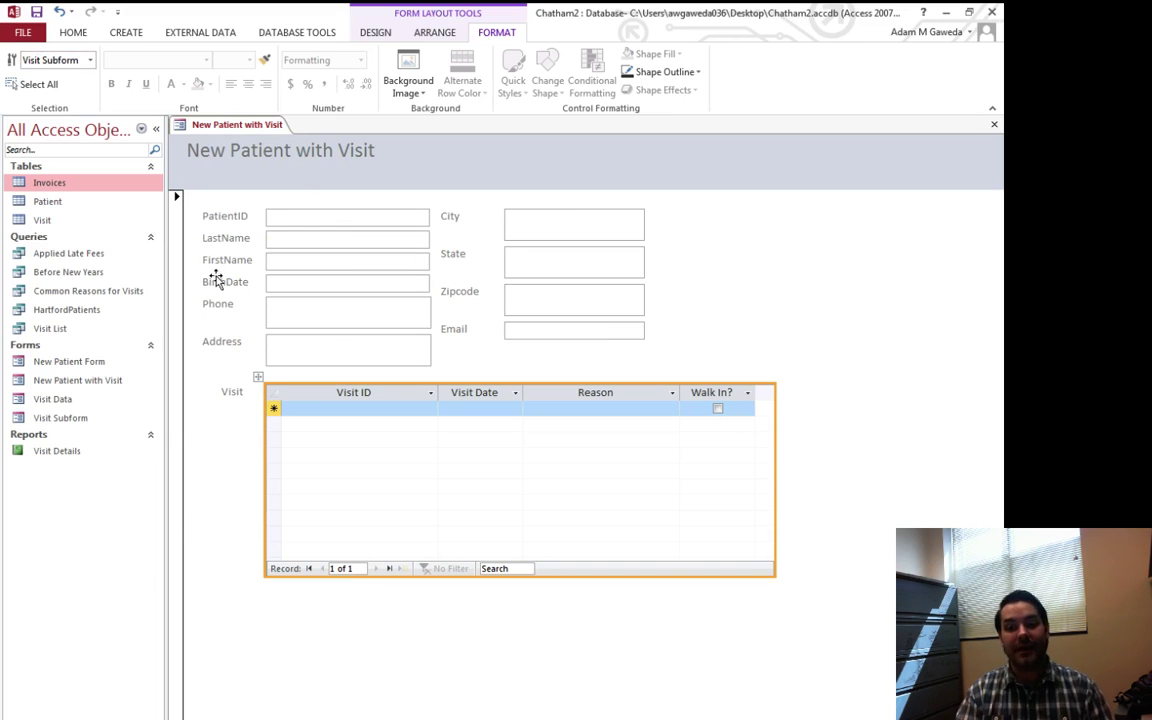
{"action": "left_click", "coordinate": [210, 535]}
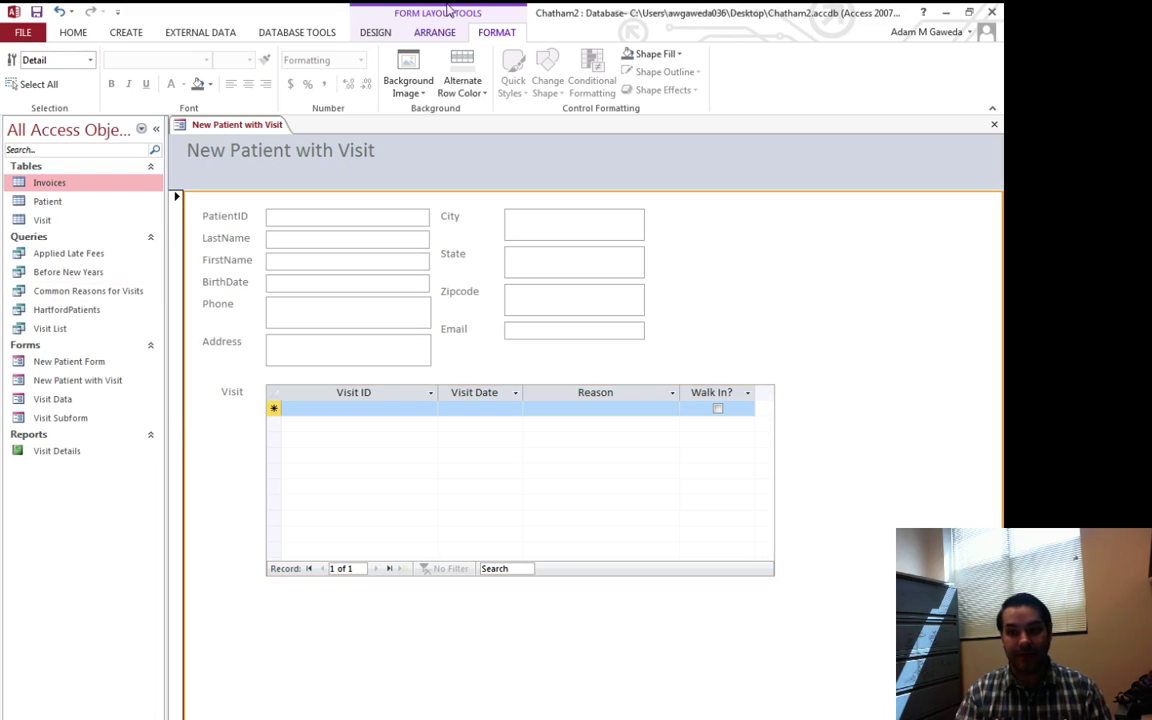
{"action": "left_click", "coordinate": [385, 34]}
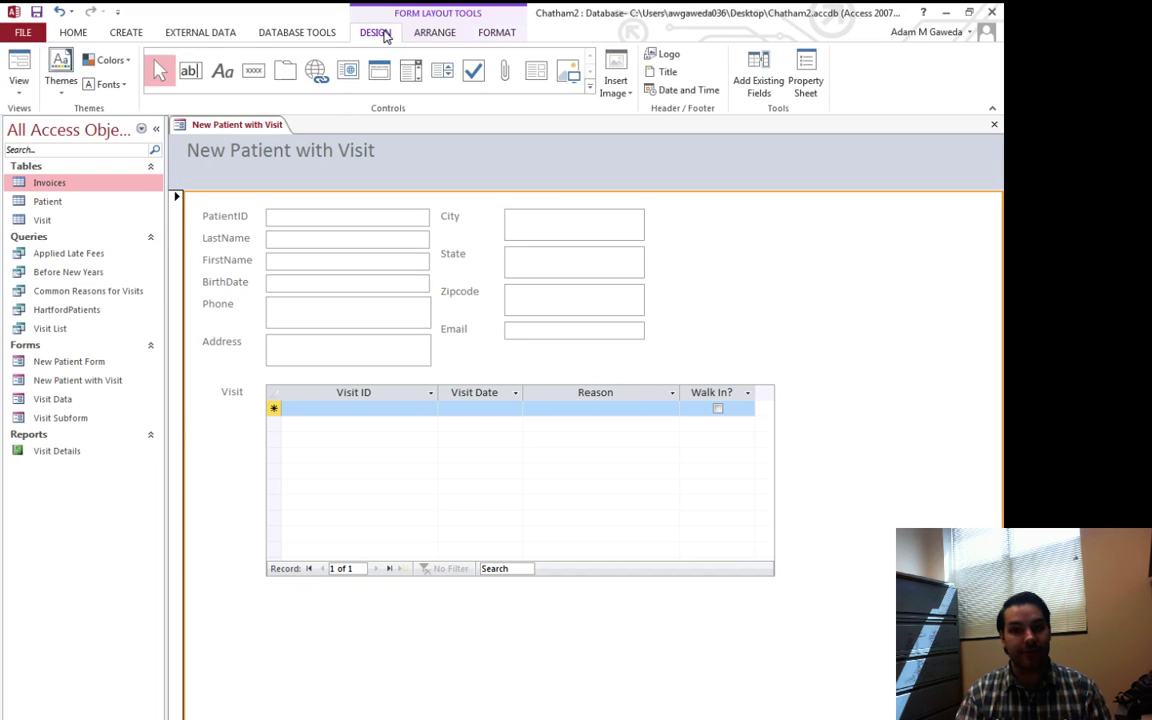
{"action": "left_click", "coordinate": [18, 62]}
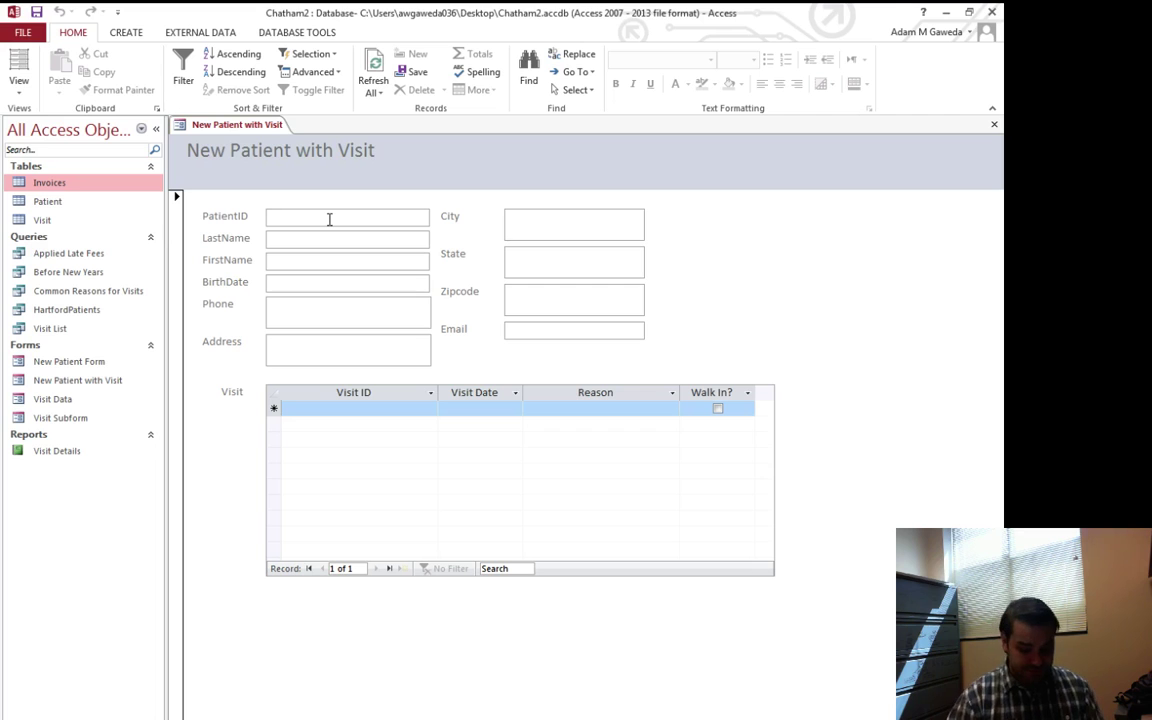
Enter the new patient's ID, last name and first name
{"action": "type", "text": "22222"}
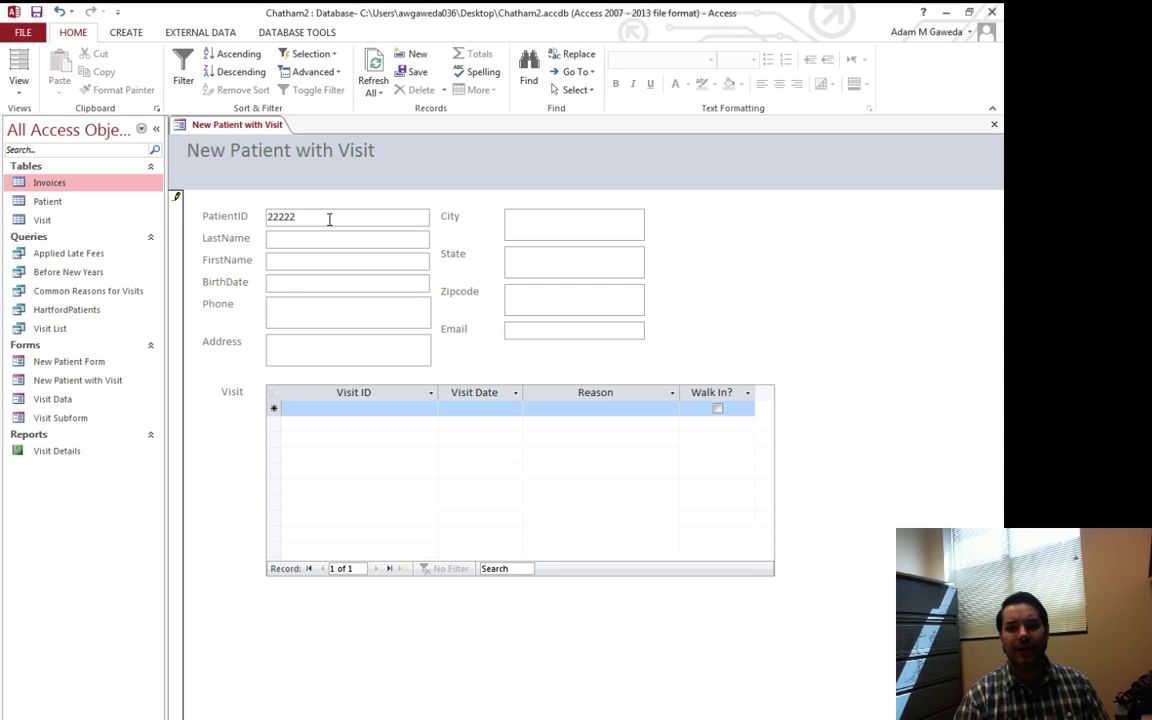
{"action": "key", "text": "Tab"}
{"action": "type", "text": "R"}
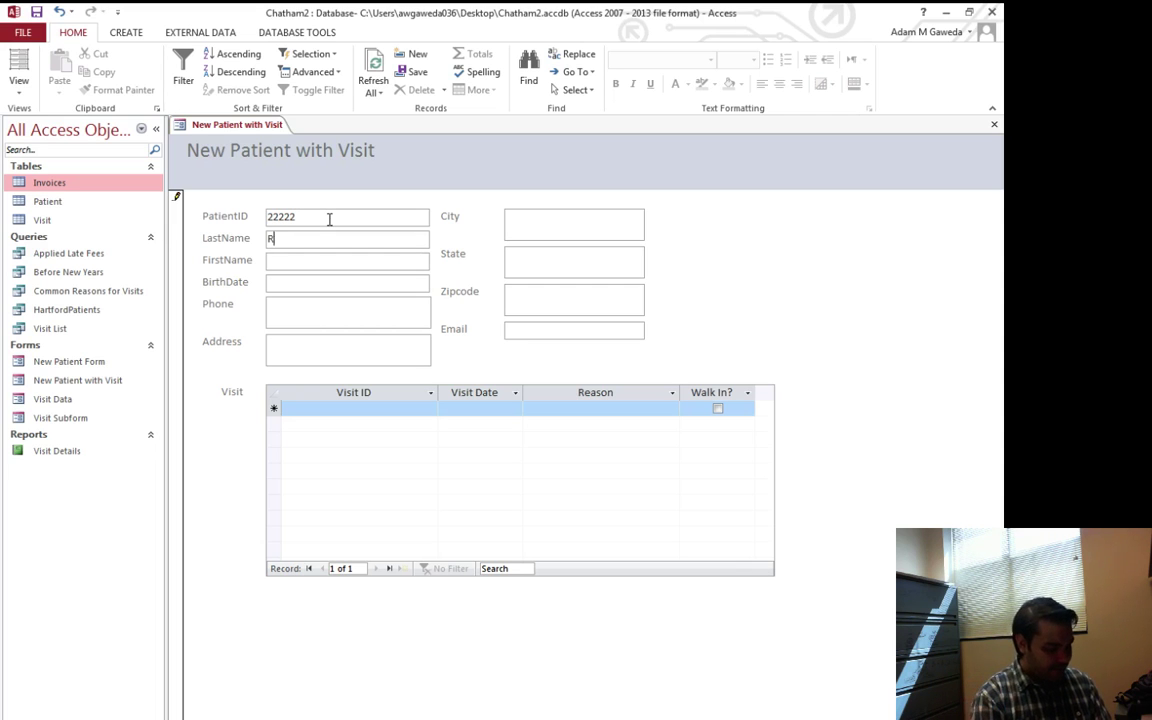
{"action": "type", "text": "eynolds"}
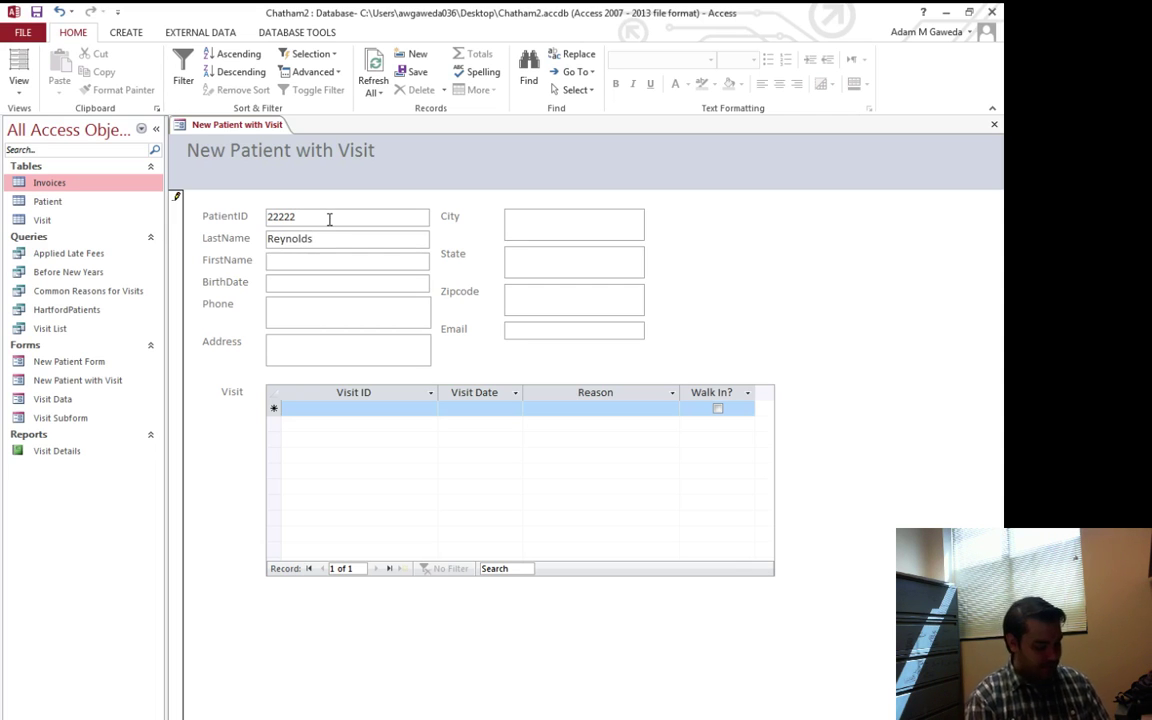
{"action": "key", "text": "Tab"}
{"action": "type", "text": "Burt"}
{"action": "key", "text": "Tab"}
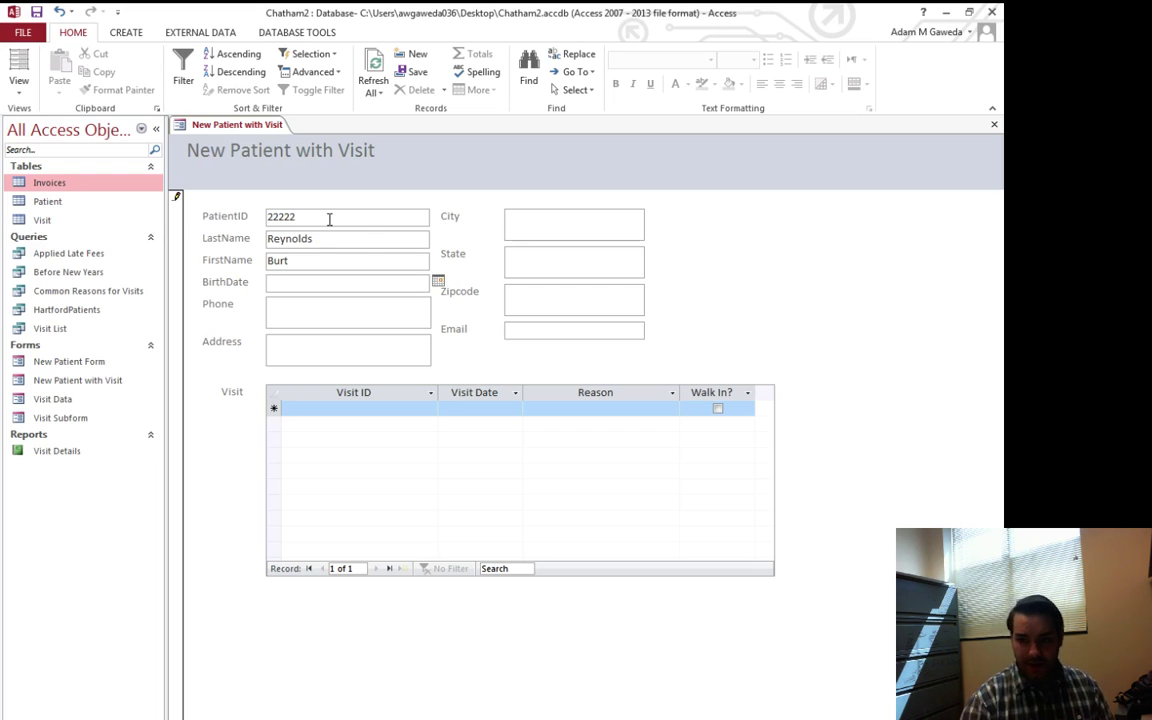
Set the patient's birth date to 1/1/1965
{"action": "left_click", "coordinate": [438, 281]}
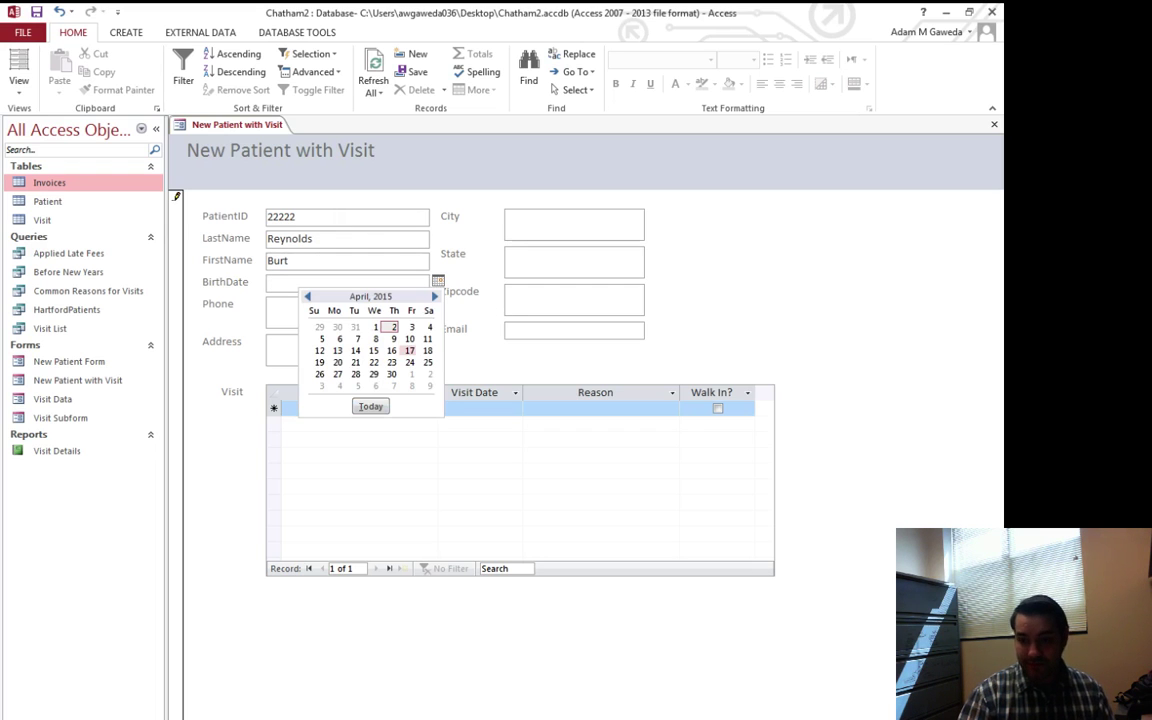
{"action": "left_click", "coordinate": [307, 296]}
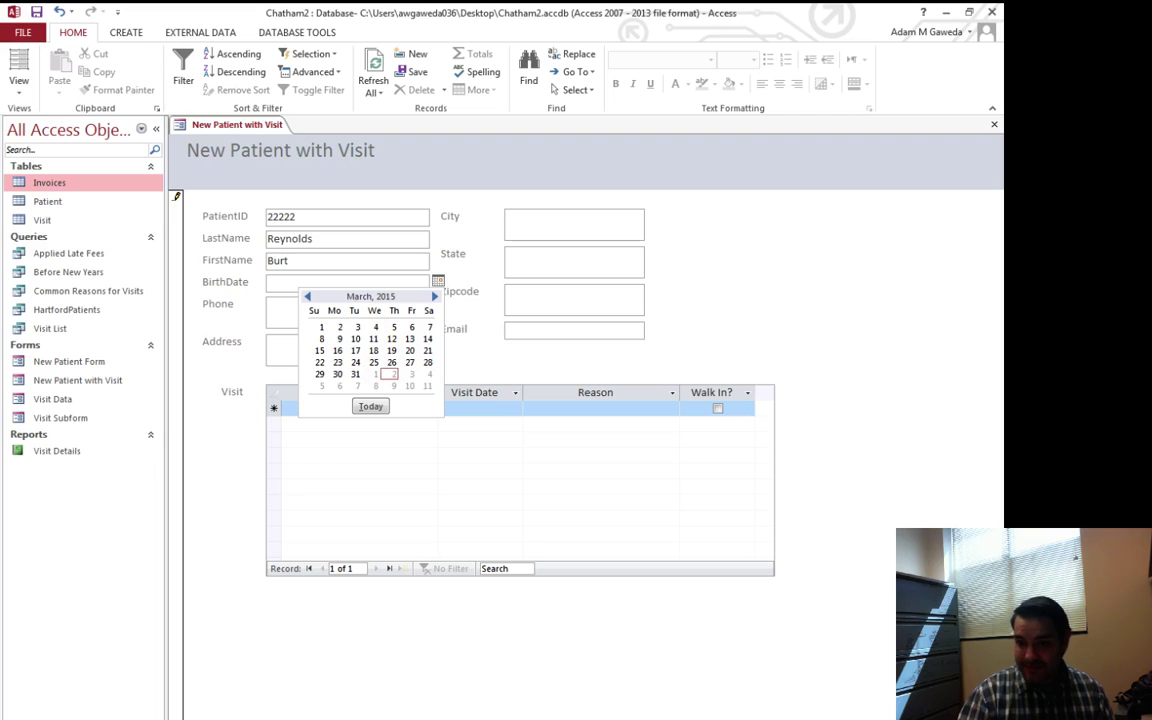
{"action": "left_click", "coordinate": [307, 296]}
{"action": "left_click", "coordinate": [307, 296]}
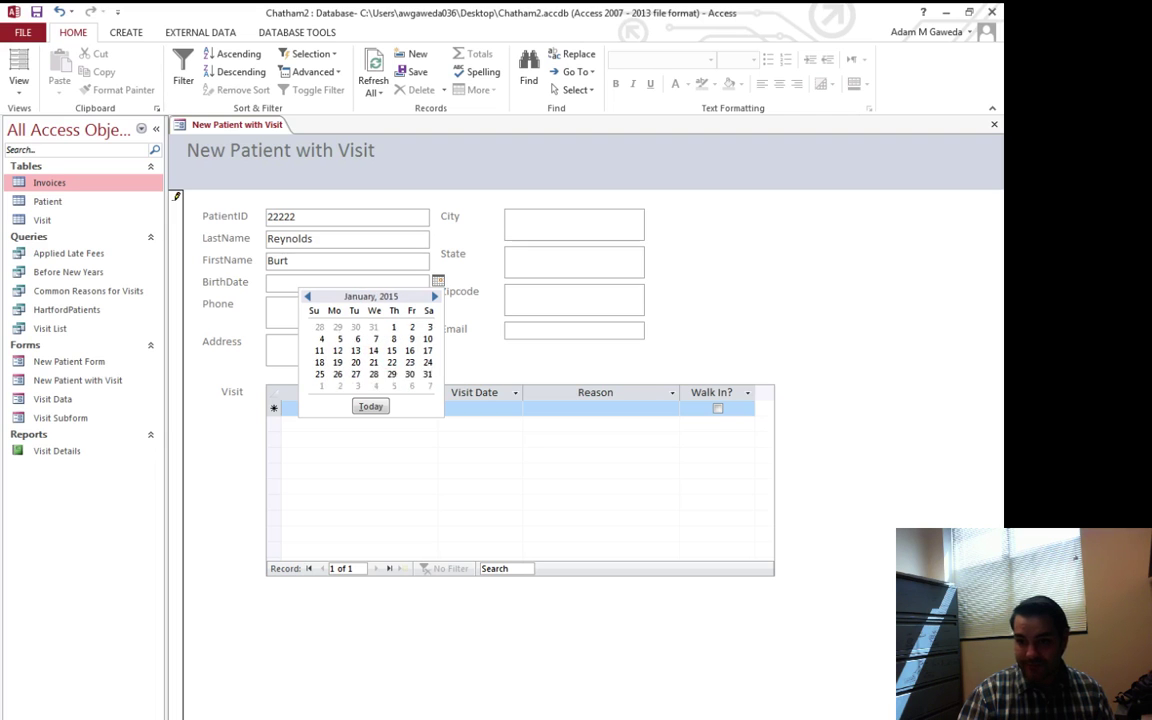
{"action": "left_click", "coordinate": [307, 296]}
{"action": "left_click", "coordinate": [307, 296]}
{"action": "left_click", "coordinate": [307, 296]}
{"action": "left_click", "coordinate": [307, 296]}
{"action": "double_click", "coordinate": [307, 296]}
{"action": "triple_click", "coordinate": [307, 296]}
{"action": "triple_click", "coordinate": [307, 296]}
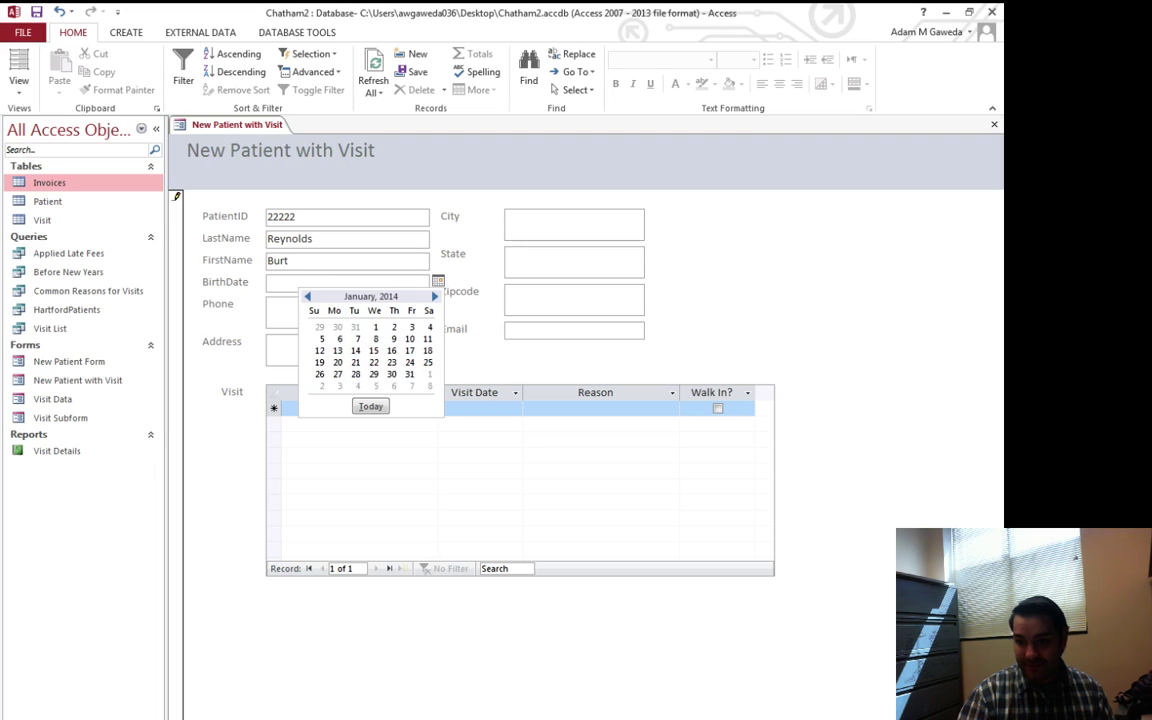
{"action": "left_click", "coordinate": [307, 296]}
{"action": "left_click", "coordinate": [287, 281]}
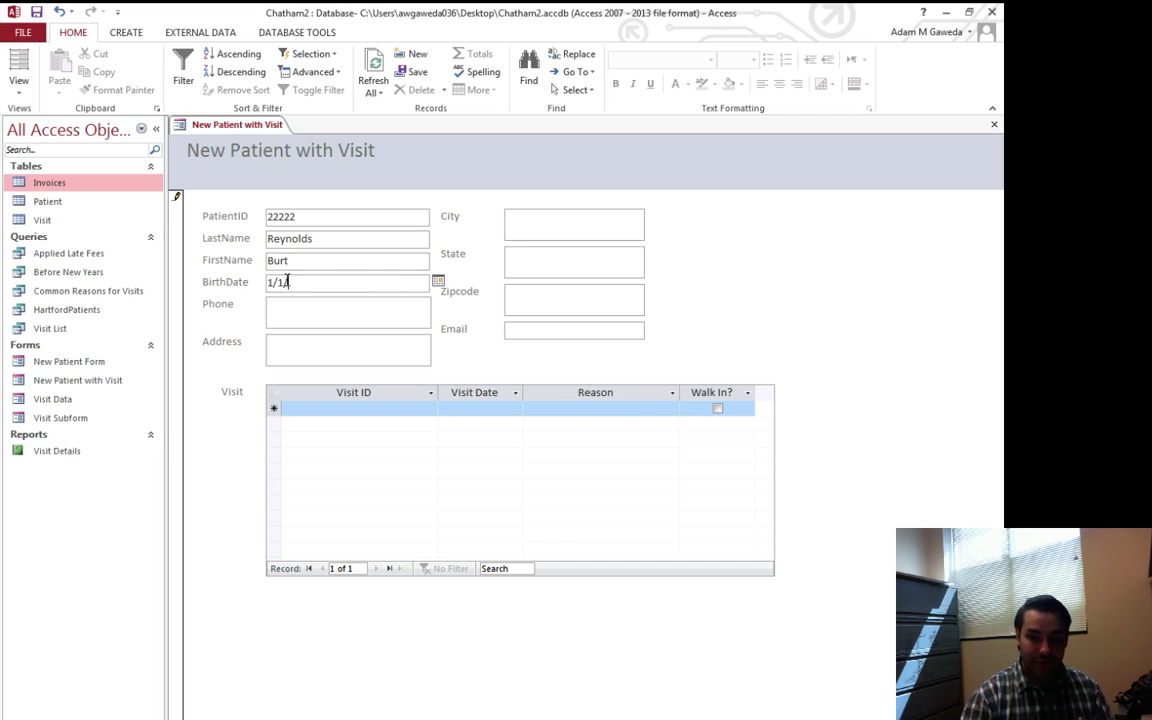
{"action": "type", "text": "1/1/1965"}
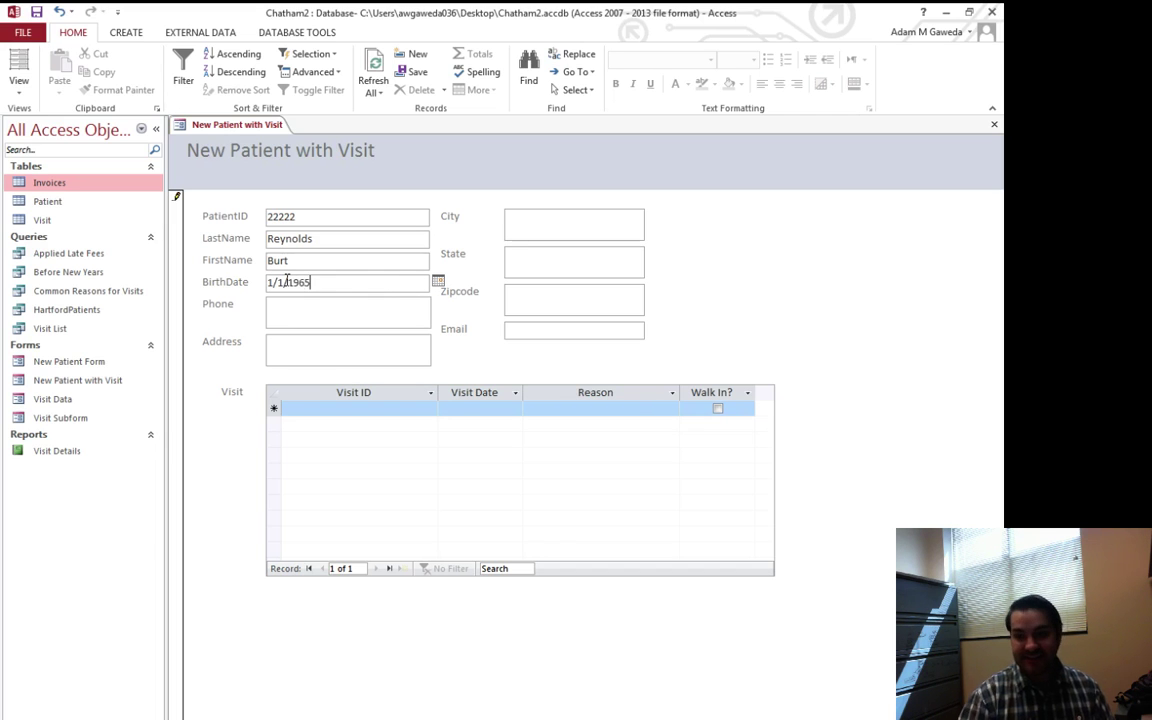
Fill in the patient's phone, street address, city, state, zip code and e-mail address
{"action": "left_click", "coordinate": [346, 319]}
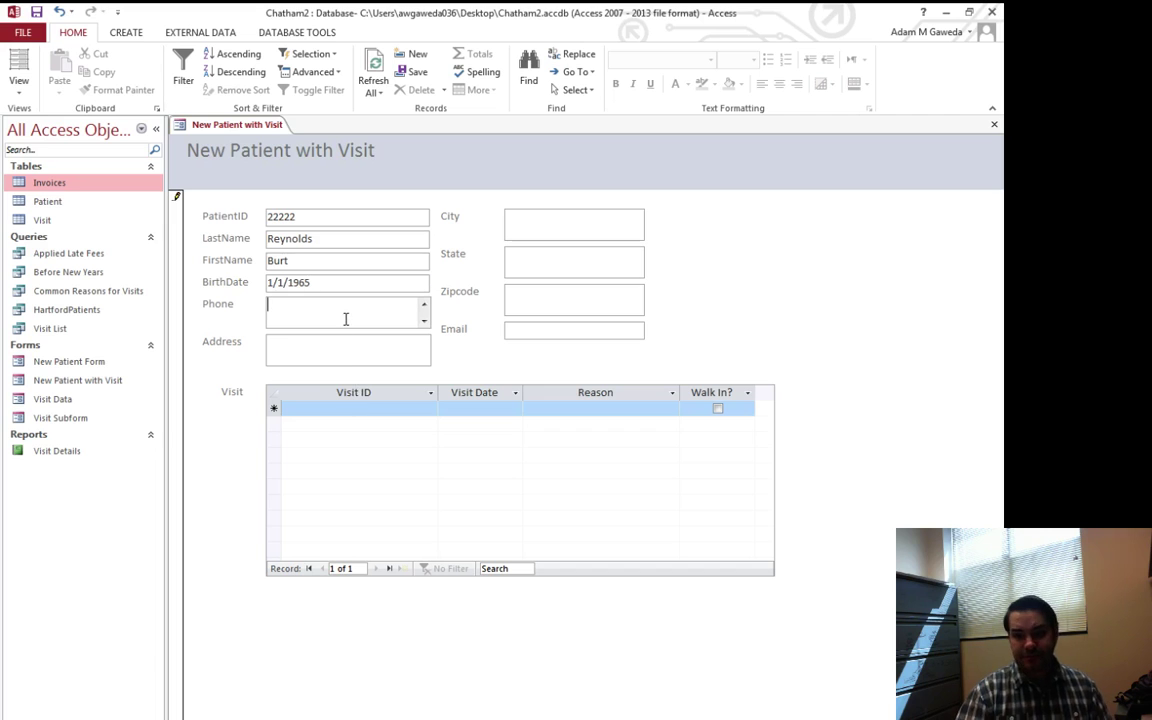
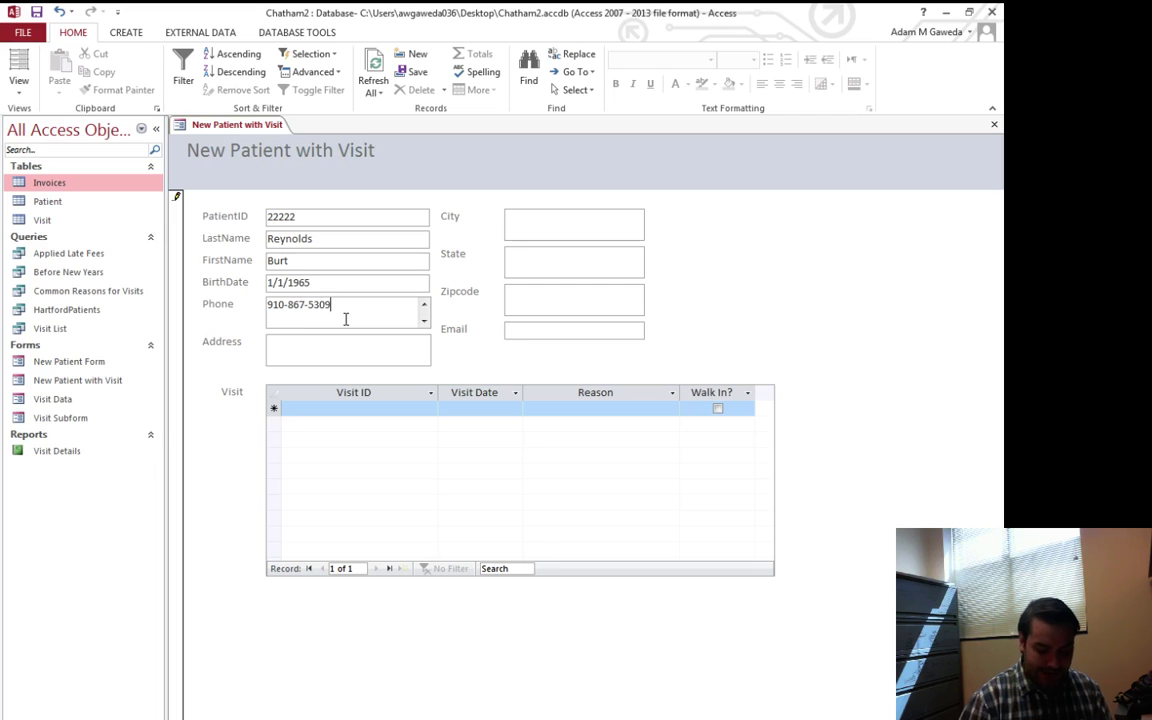
{"action": "left_click", "coordinate": [333, 351]}
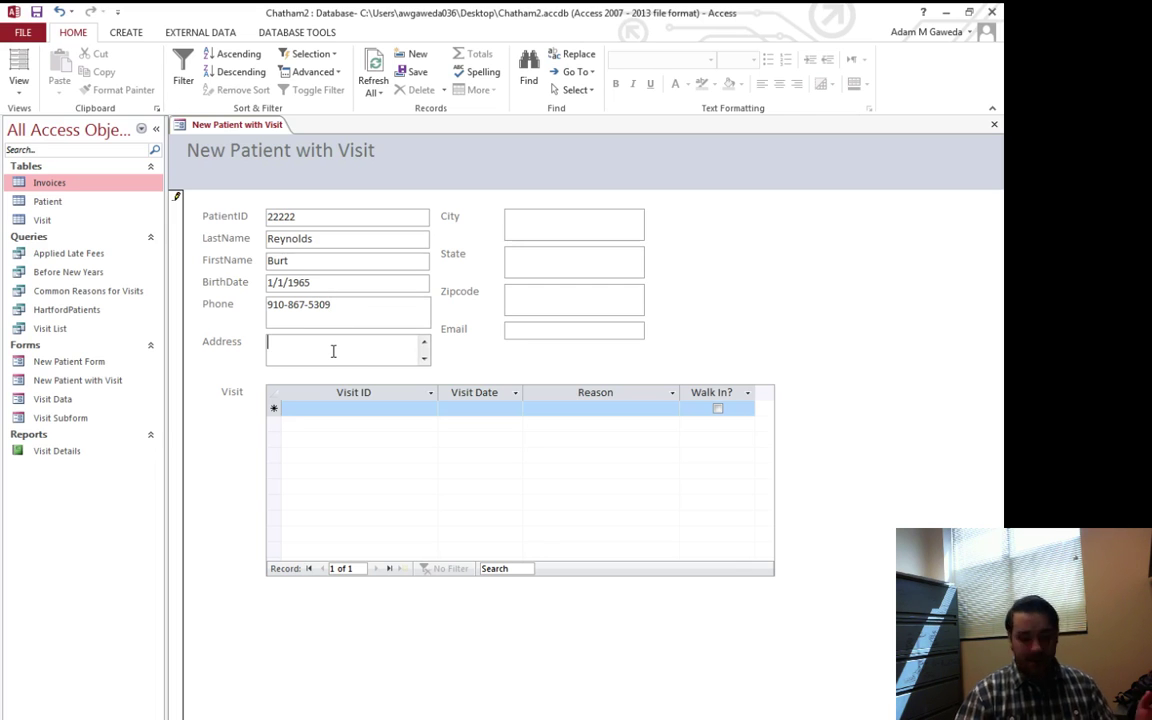
{"action": "type", "text": "123 Not Real St"}
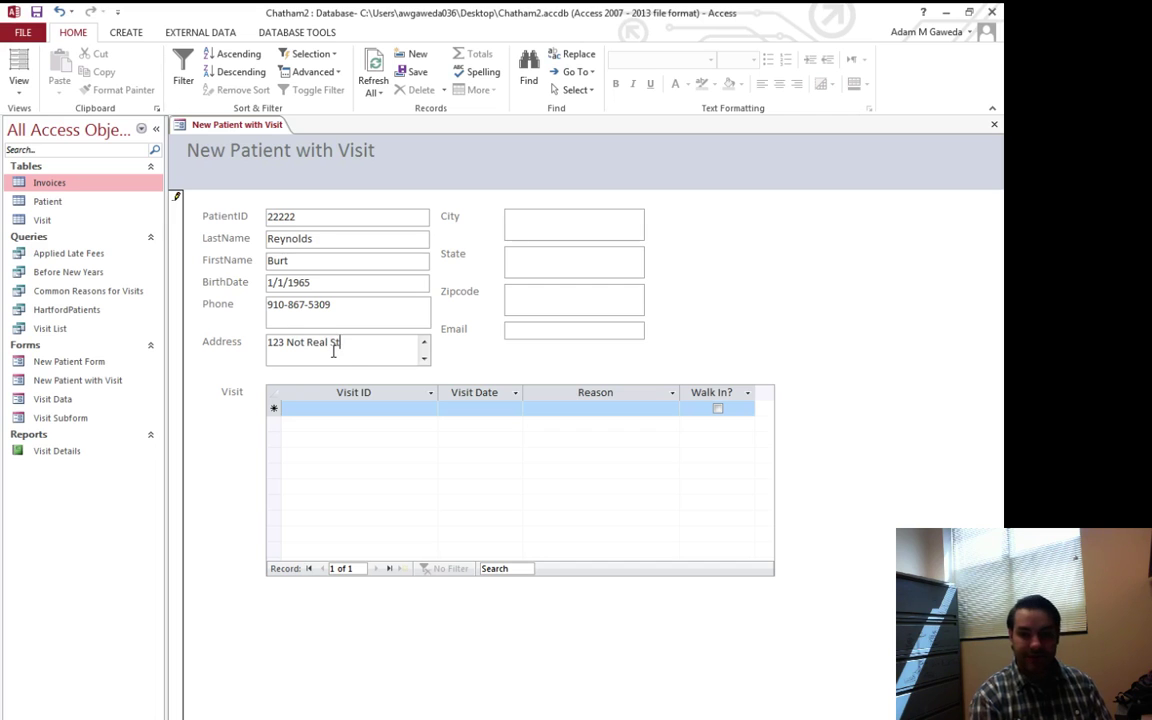
{"action": "key", "text": "Tab"}
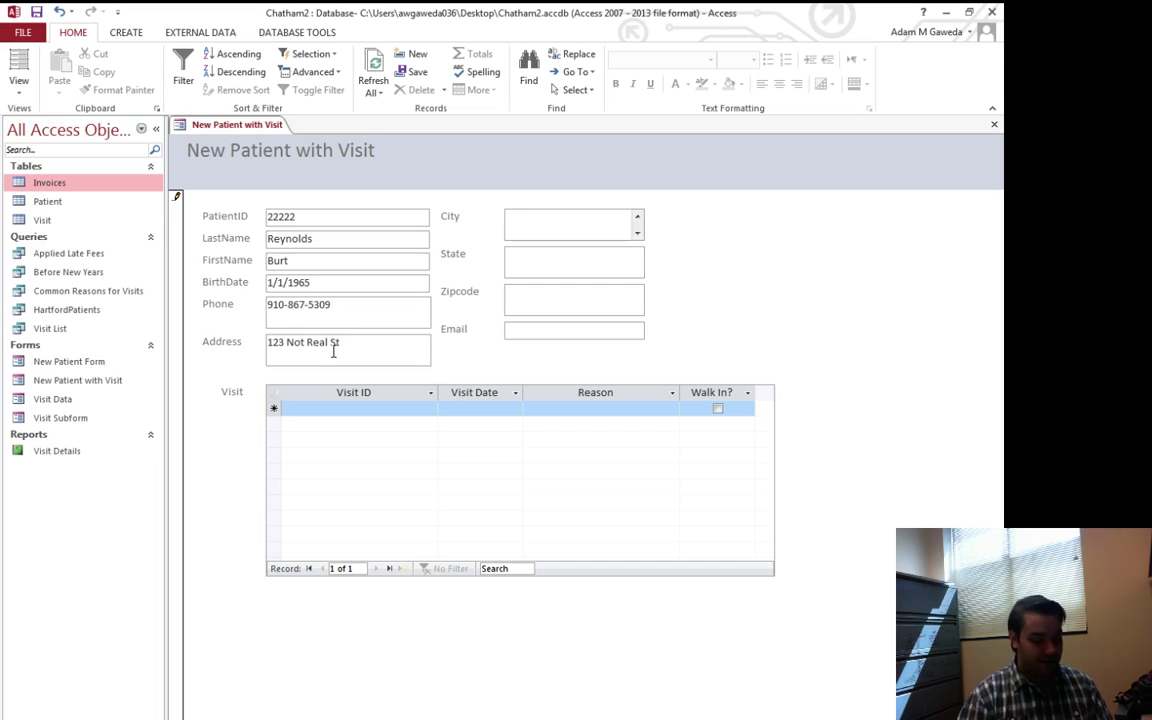
{"action": "type", "text": "Hollywo"}
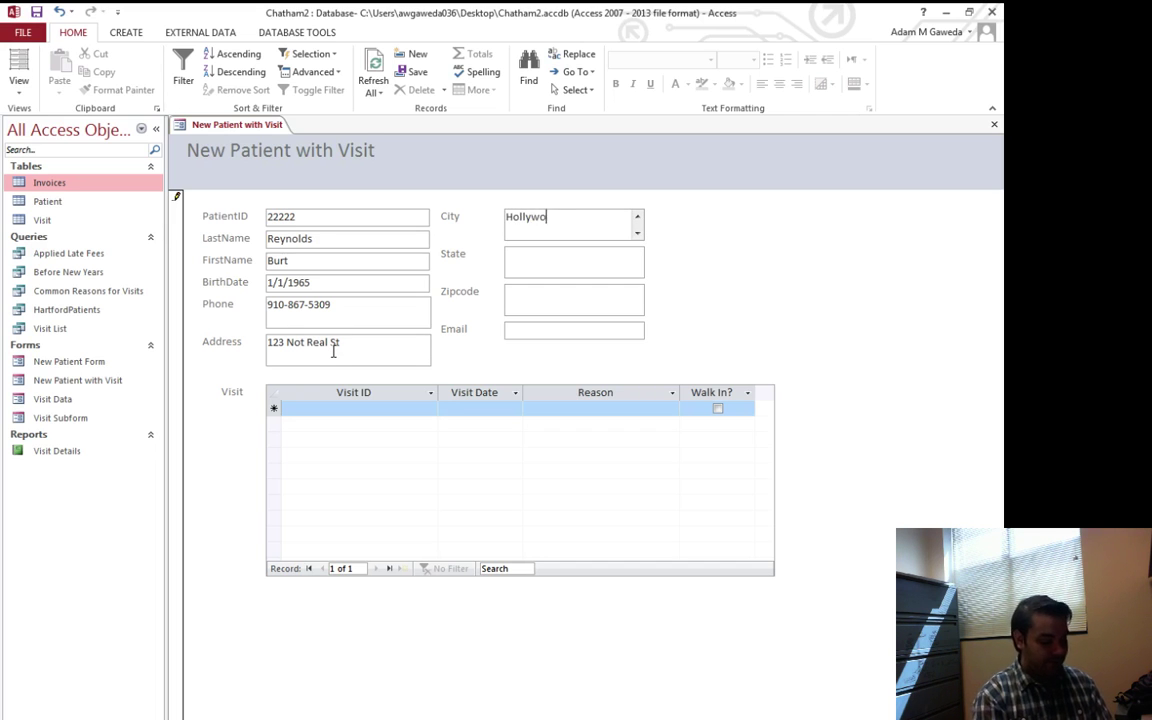
{"action": "type", "text": "od"}
{"action": "key", "text": "Tab"}
{"action": "type", "text": "Ca"}
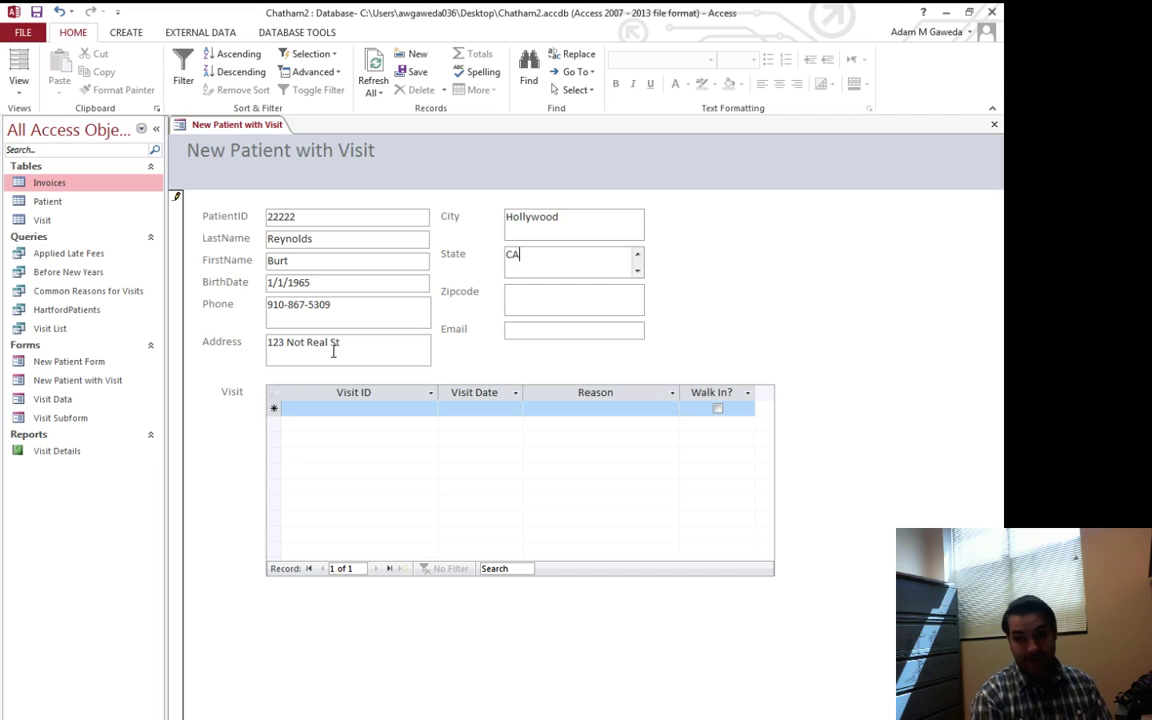
{"action": "key", "text": "Tab"}
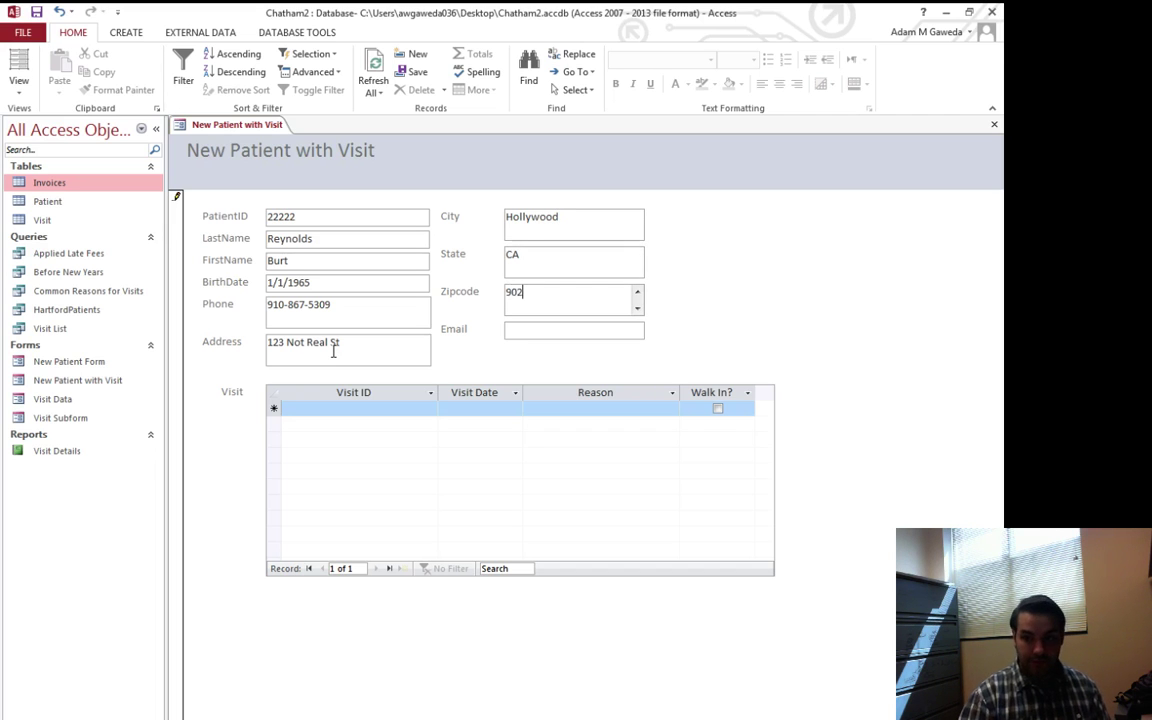
{"action": "key", "text": "Tab"}
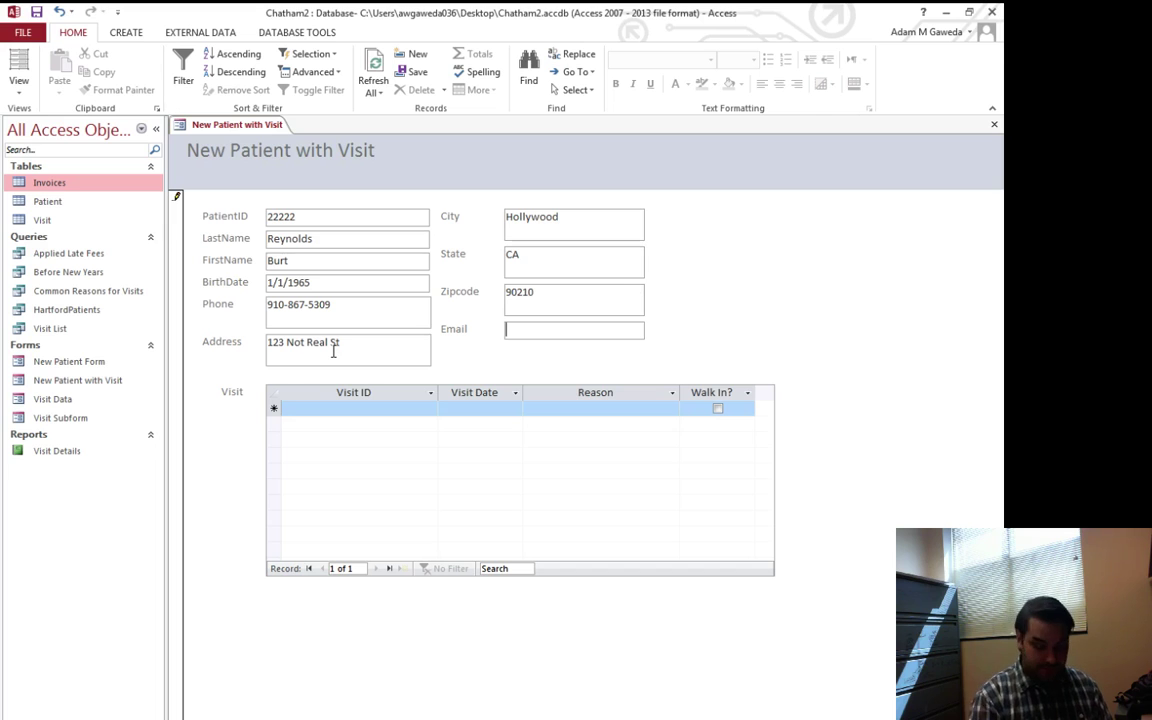
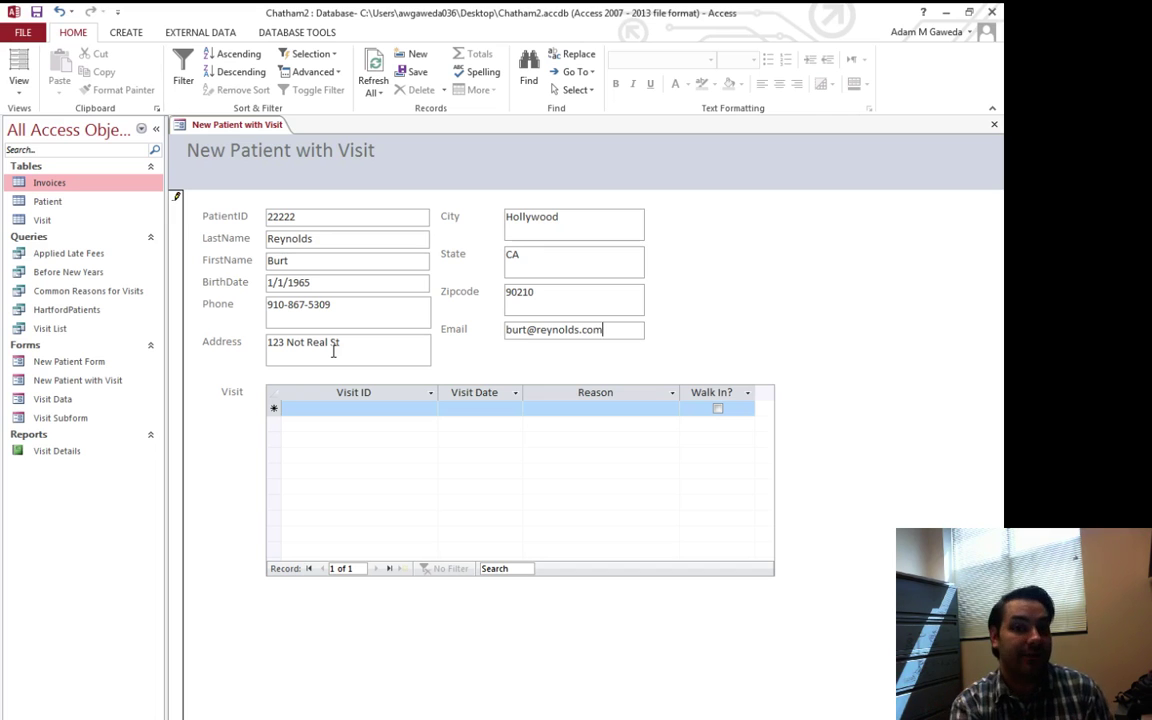
Enter visit 7890 dated 4/2/2015, reason 'Daily Botox Shot', and tick Walk In?
{"action": "left_click", "coordinate": [339, 405]}
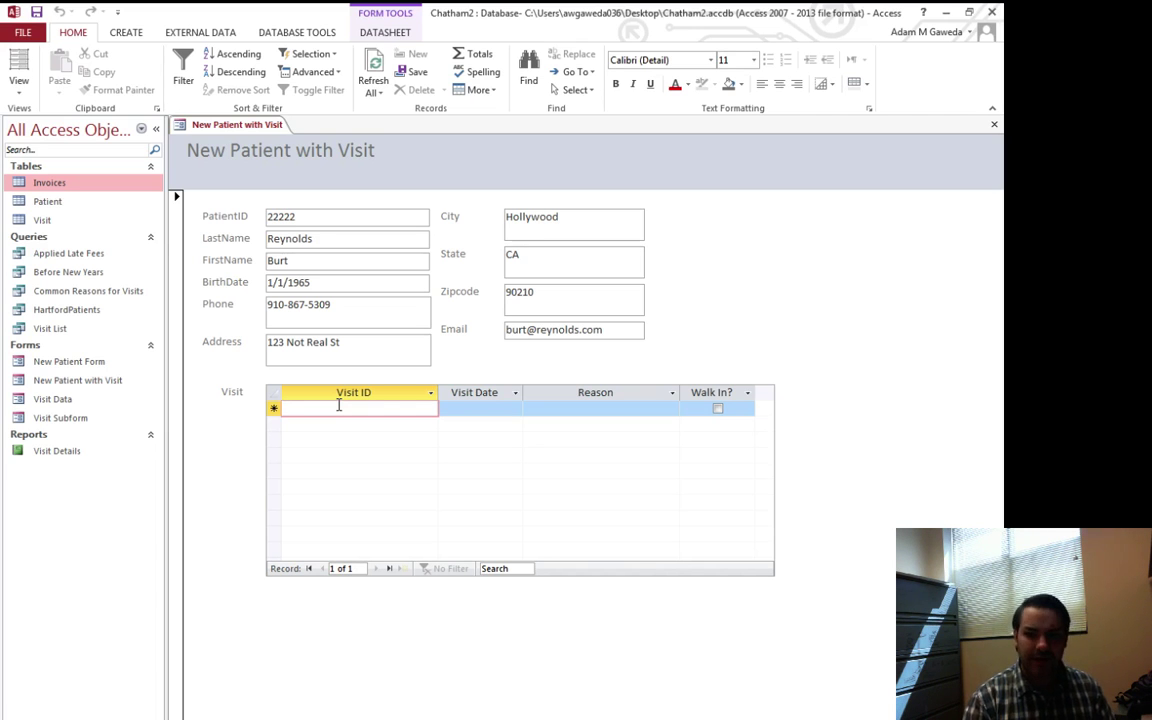
{"action": "type", "text": "7"}
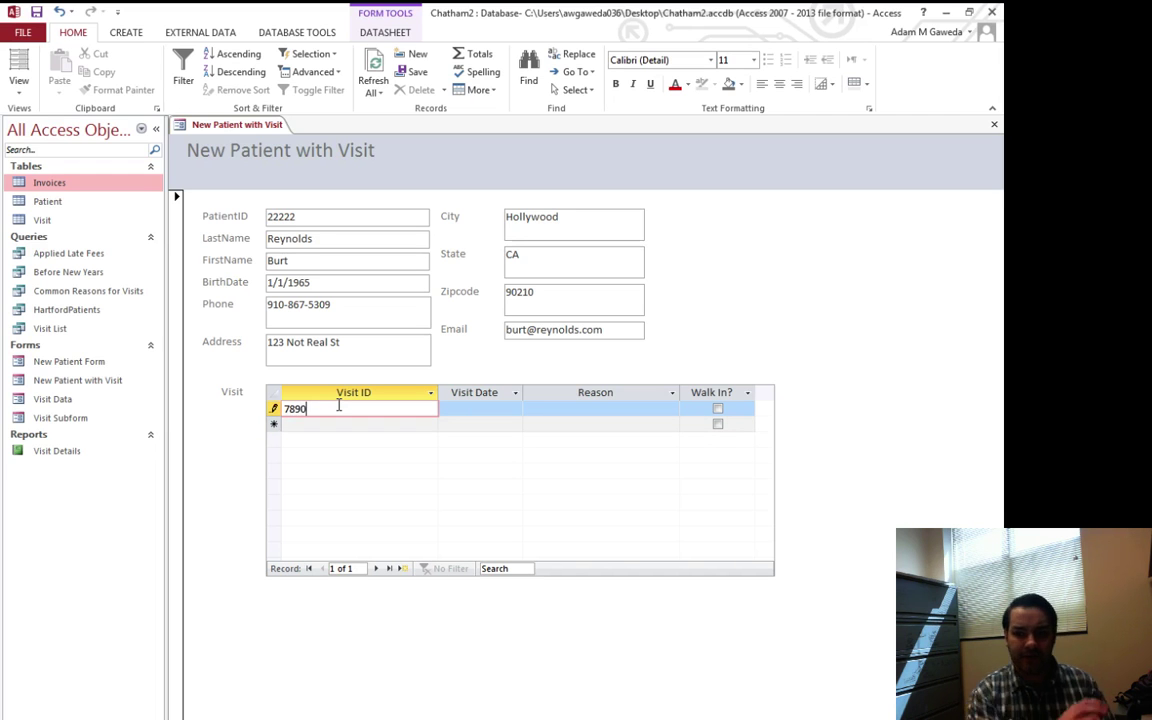
{"action": "type", "text": "890"}
{"action": "key", "text": "Tab"}
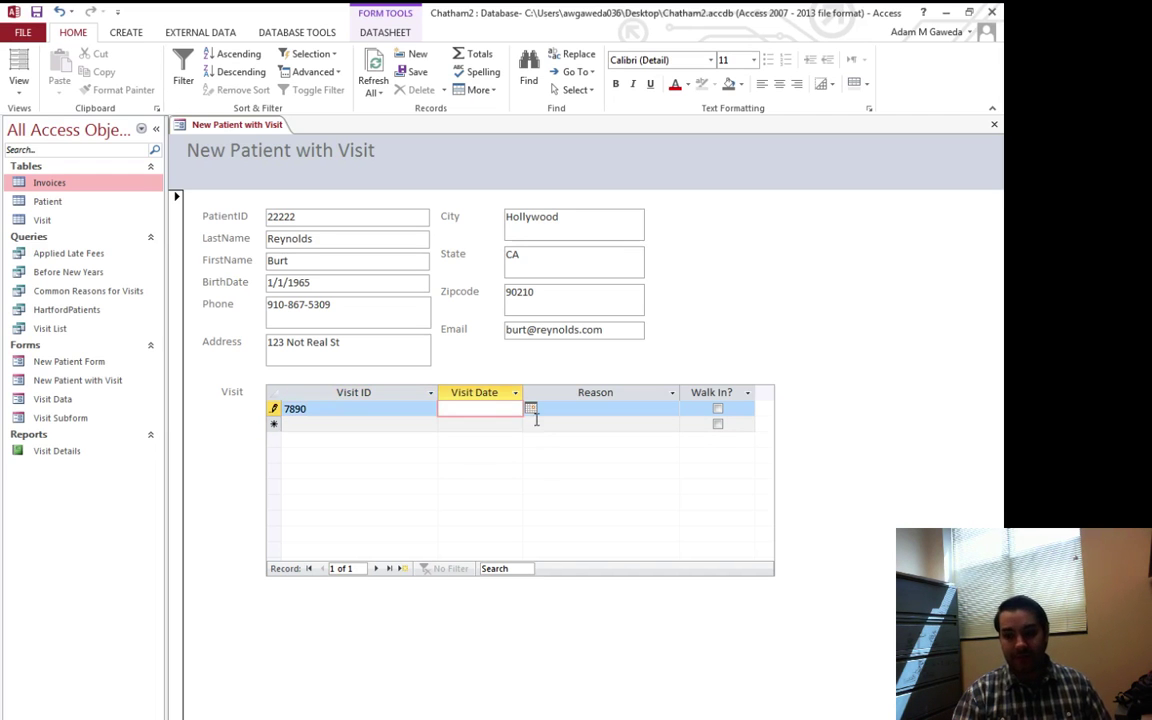
{"action": "left_click", "coordinate": [530, 409]}
{"action": "left_click", "coordinate": [463, 533]}
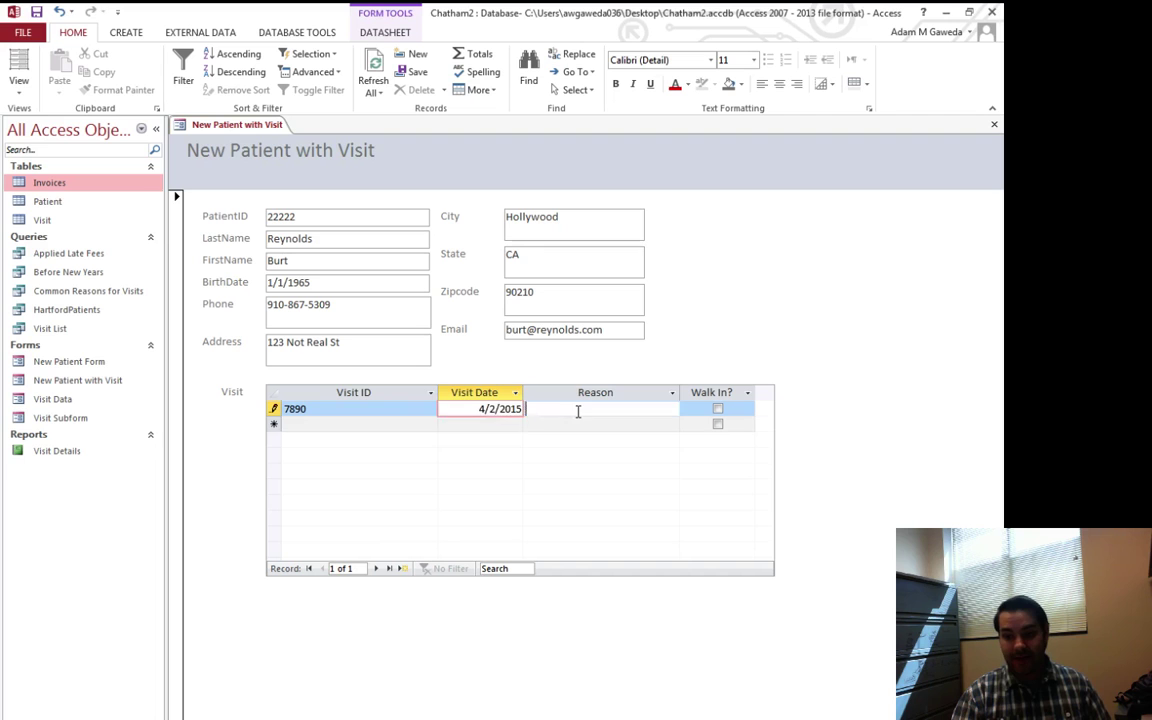
{"action": "left_click", "coordinate": [576, 411]}
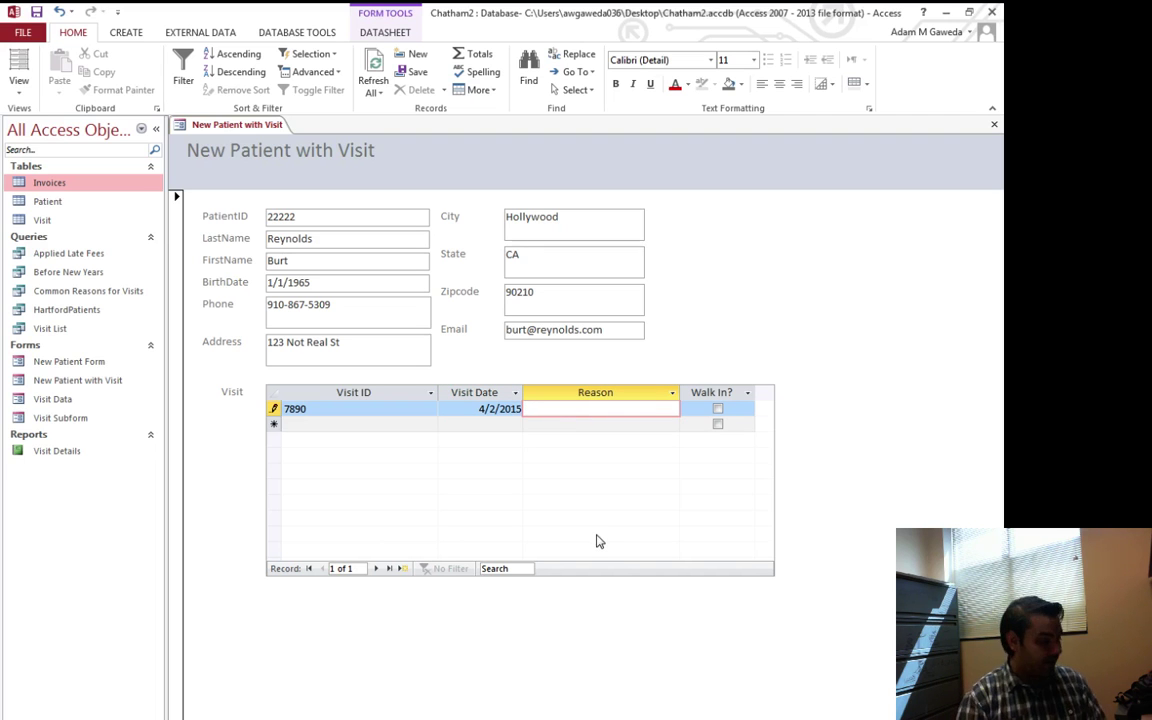
{"action": "type", "text": "Daily"}
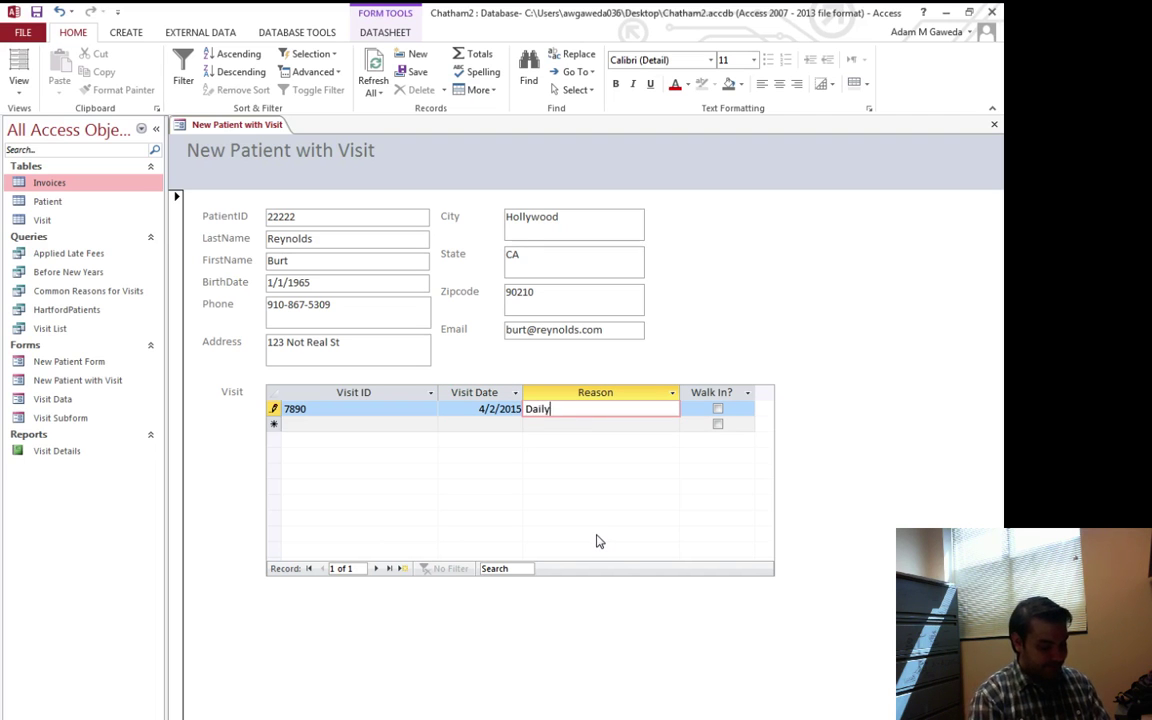
{"action": "type", "text": " Botox Shot"}
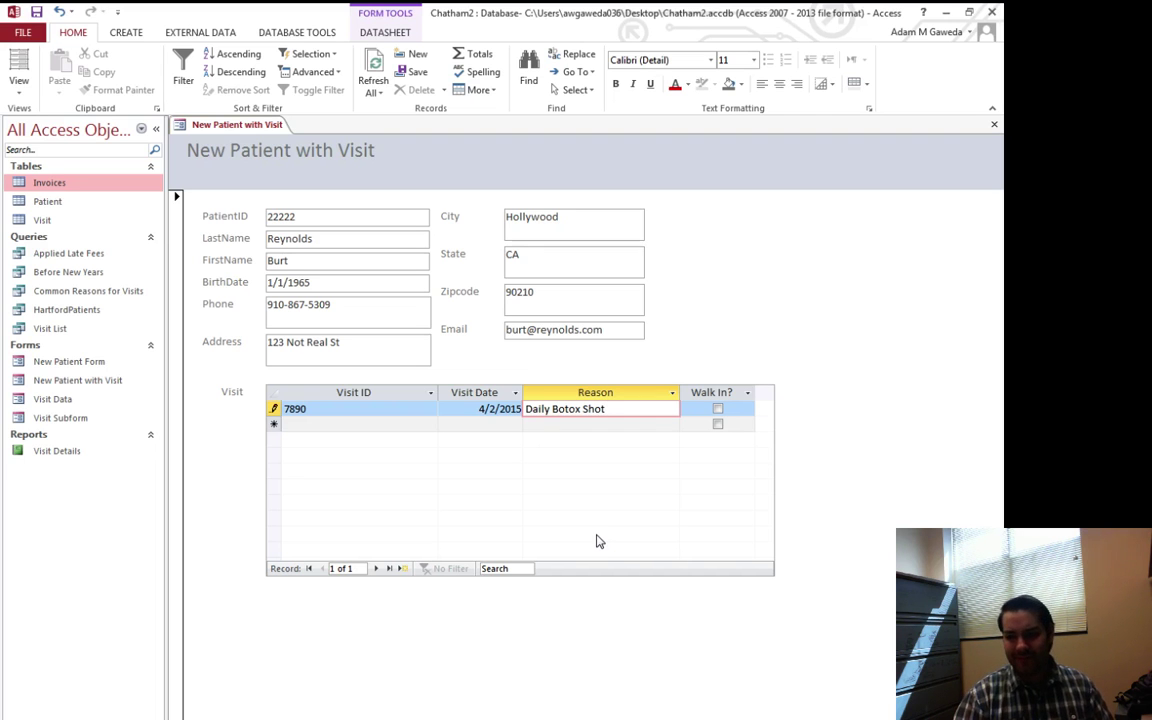
{"action": "left_click", "coordinate": [718, 409]}
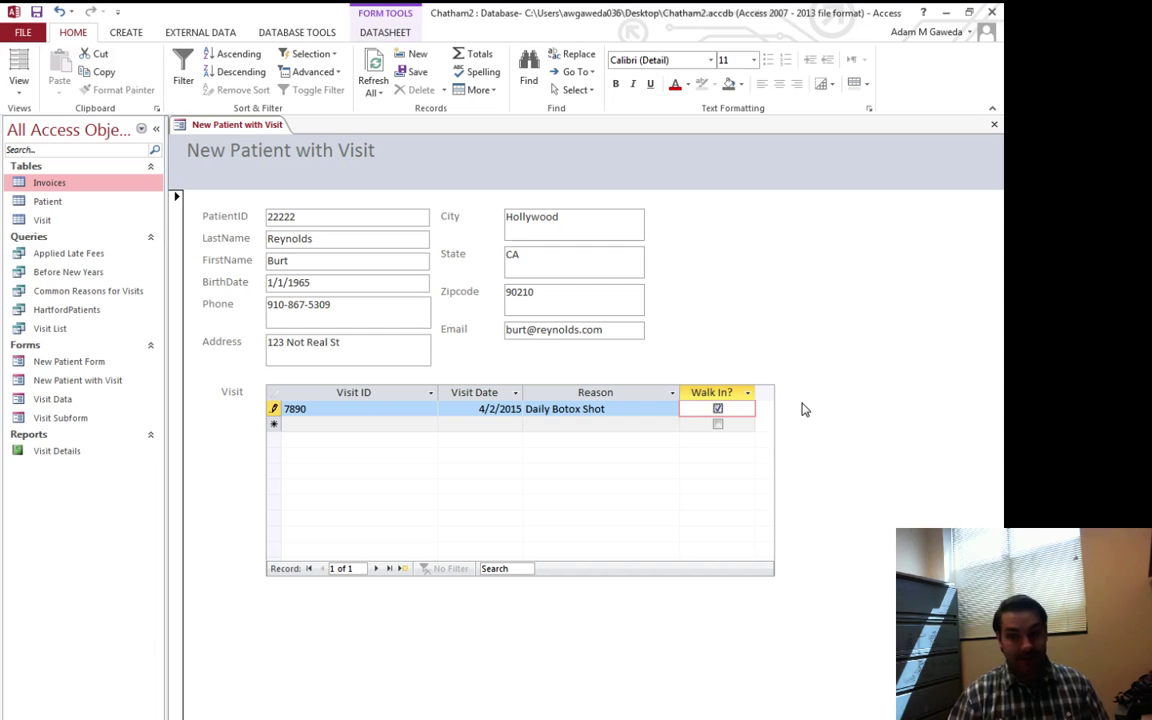
Open the Patient table and check its datasheet, confirming the new patient's record sits first
{"action": "double_click", "coordinate": [46, 201]}
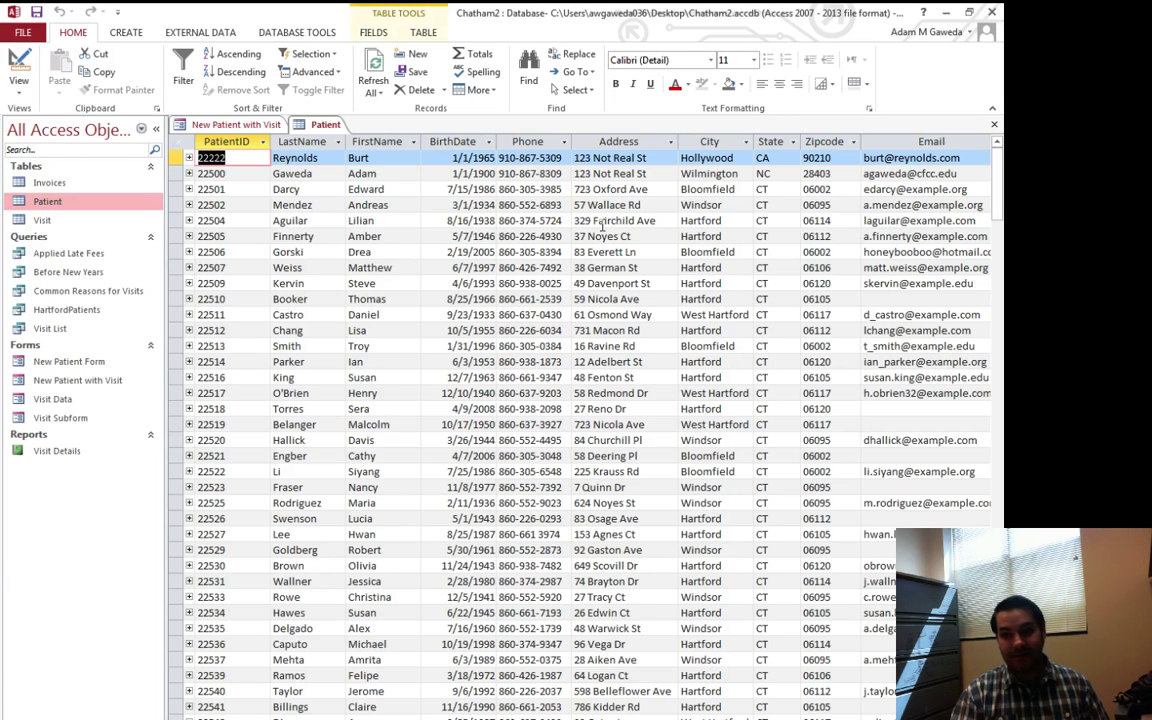
{"action": "scroll", "coordinate": [970, 180], "scroll_direction": "down", "scroll_amount": 5}
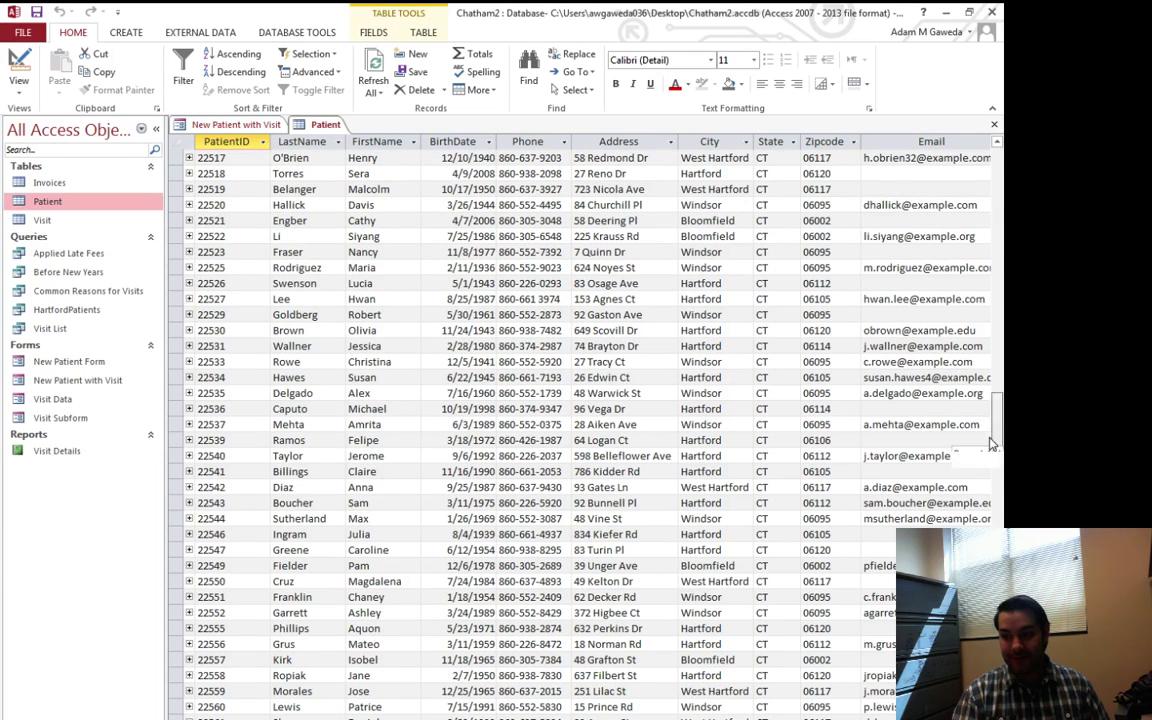
{"action": "scroll", "coordinate": [759, 674], "scroll_direction": "down", "scroll_amount": 8}
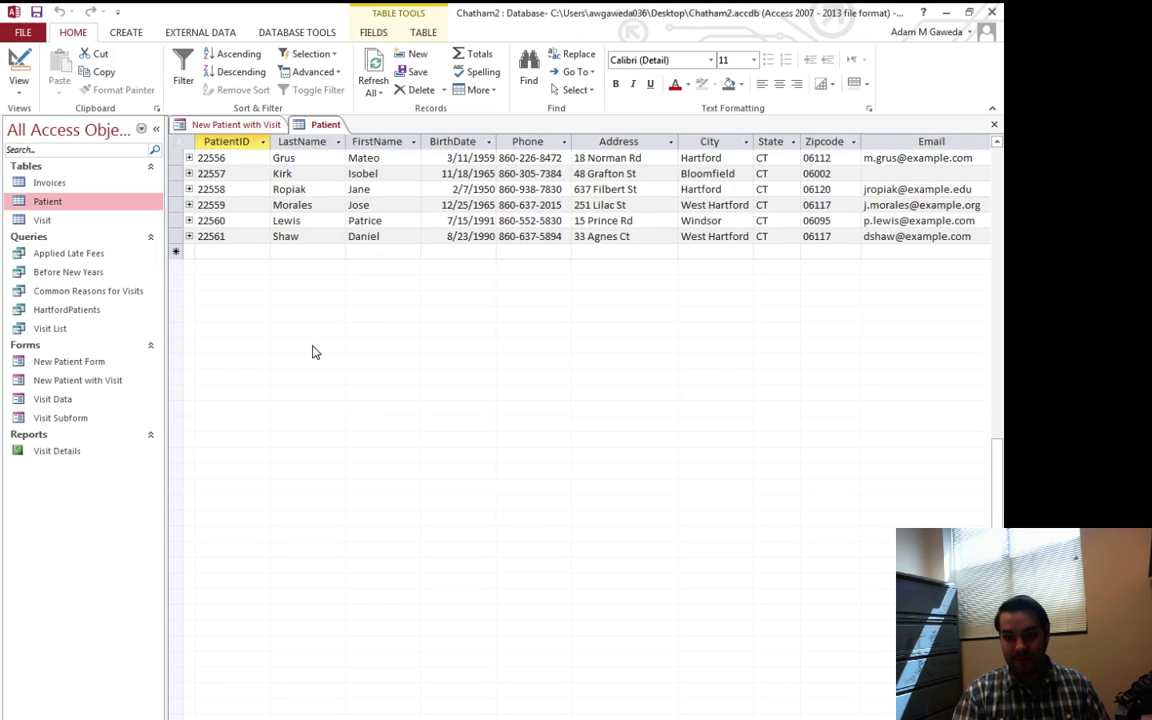
{"action": "scroll", "coordinate": [296, 378], "scroll_direction": "up", "scroll_amount": 3}
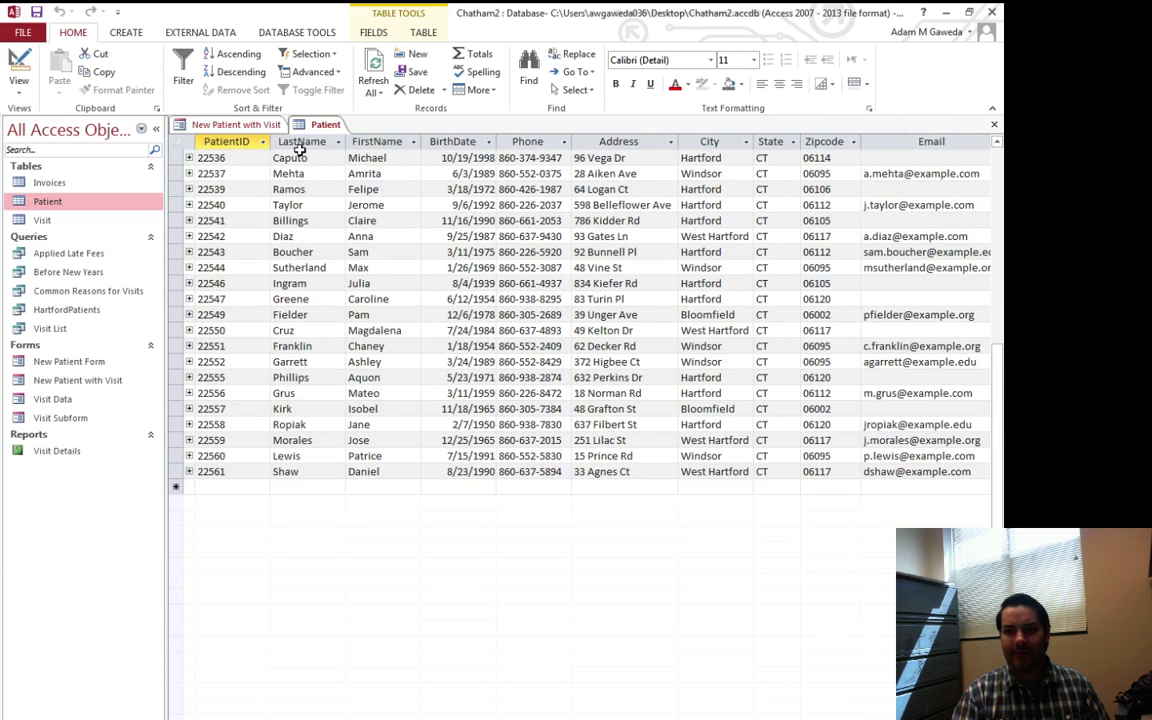
{"action": "left_click", "coordinate": [240, 125]}
{"action": "left_click", "coordinate": [300, 125]}
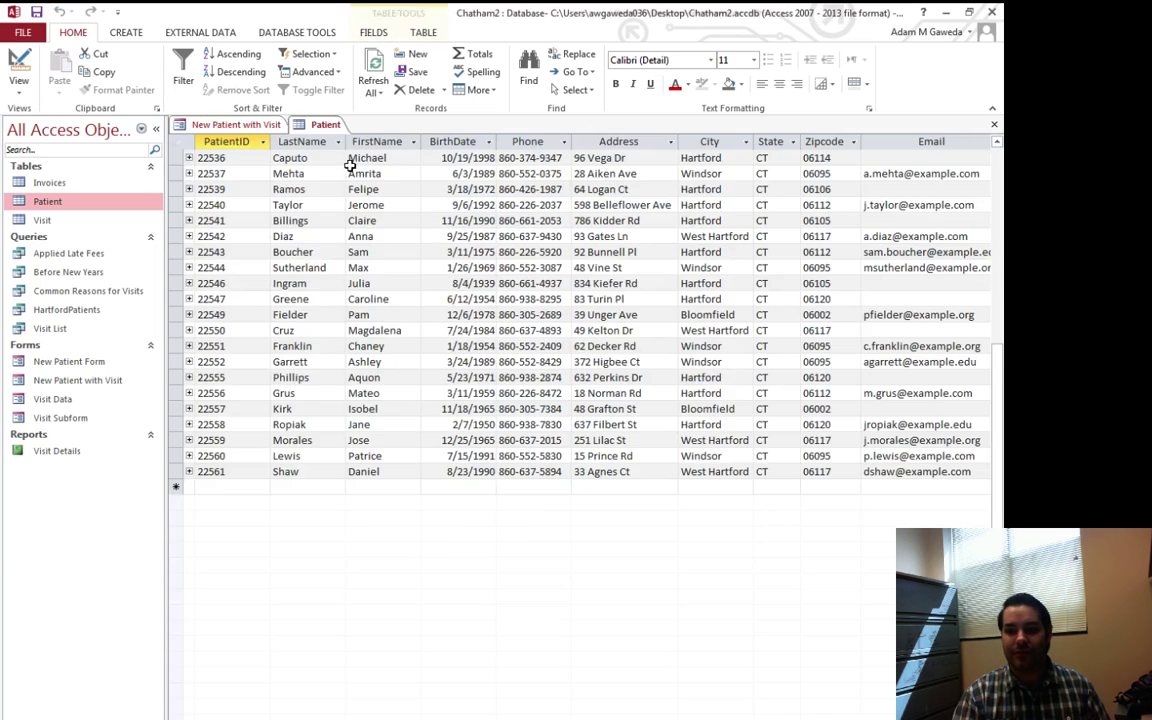
{"action": "scroll", "coordinate": [1000, 380], "scroll_direction": "up", "scroll_amount": 8}
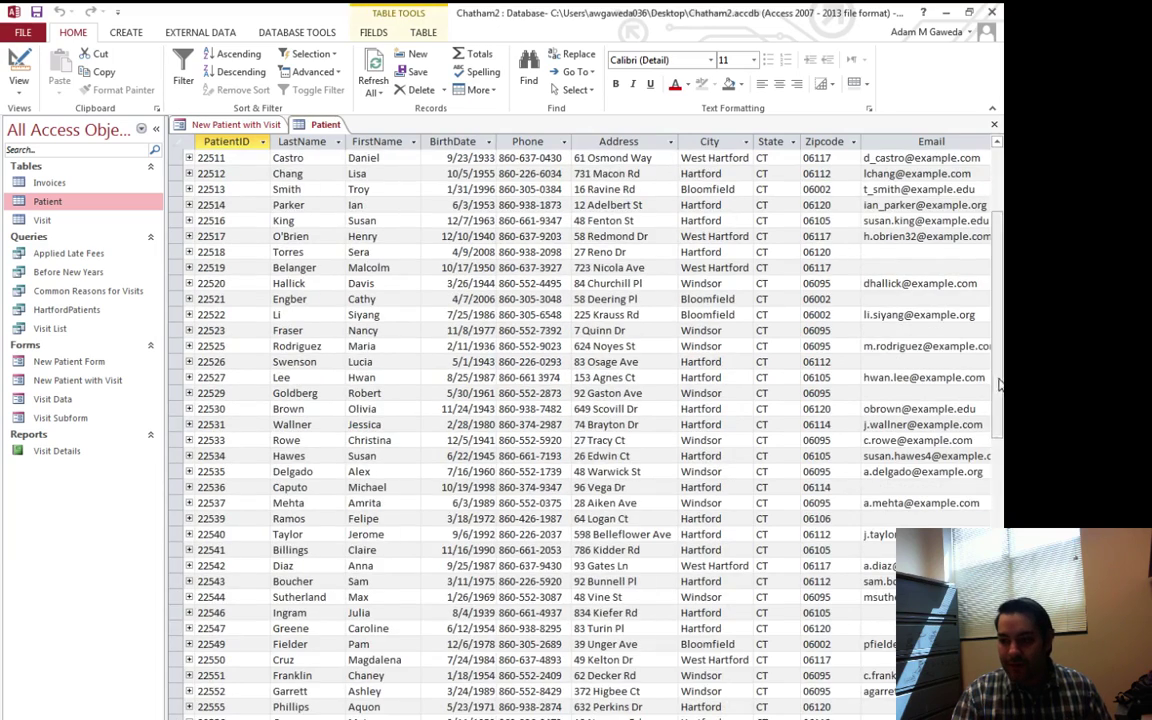
{"action": "scroll", "coordinate": [1000, 290], "scroll_direction": "up", "scroll_amount": 4}
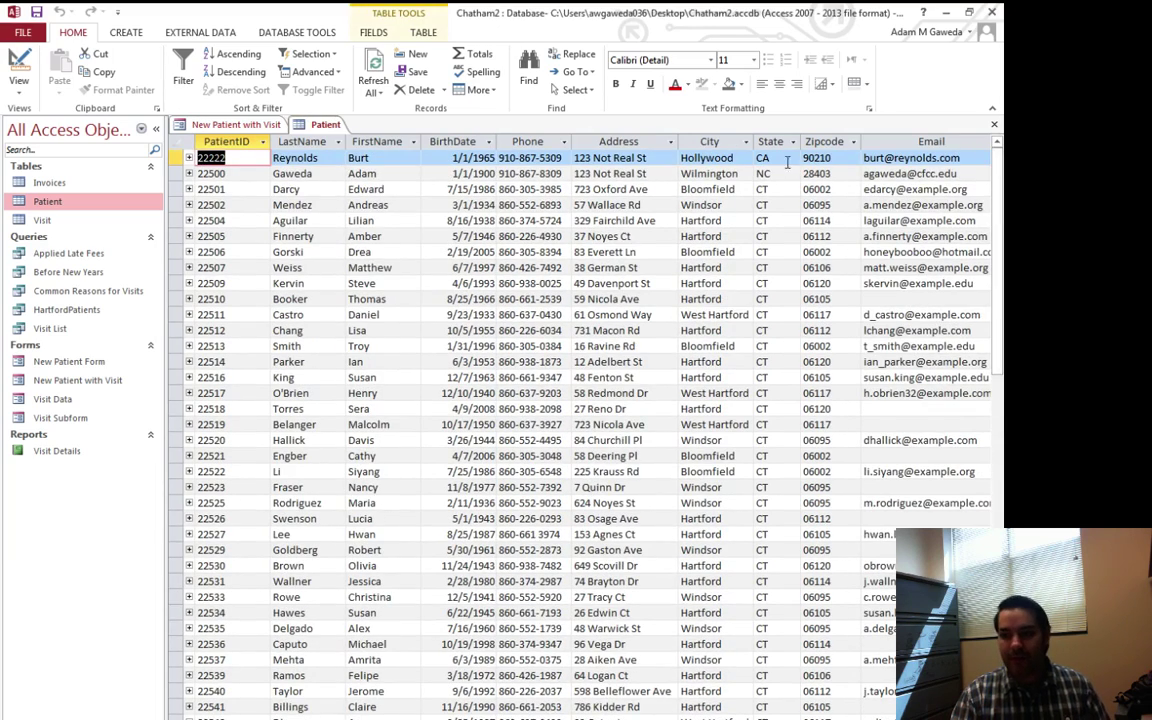
Expand the new patient's row and visit 7890 (Daily Botox Shot) to show its empty Invoice subdatasheet
{"action": "left_click", "coordinate": [189, 158]}
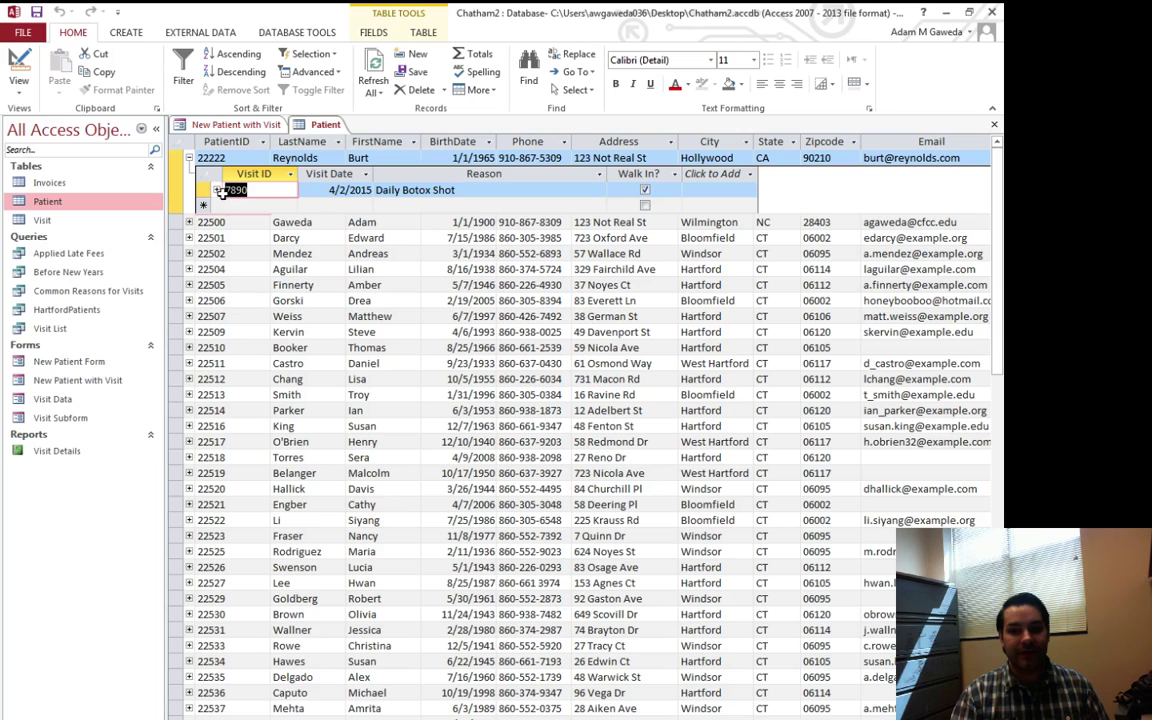
{"action": "left_click", "coordinate": [216, 190]}
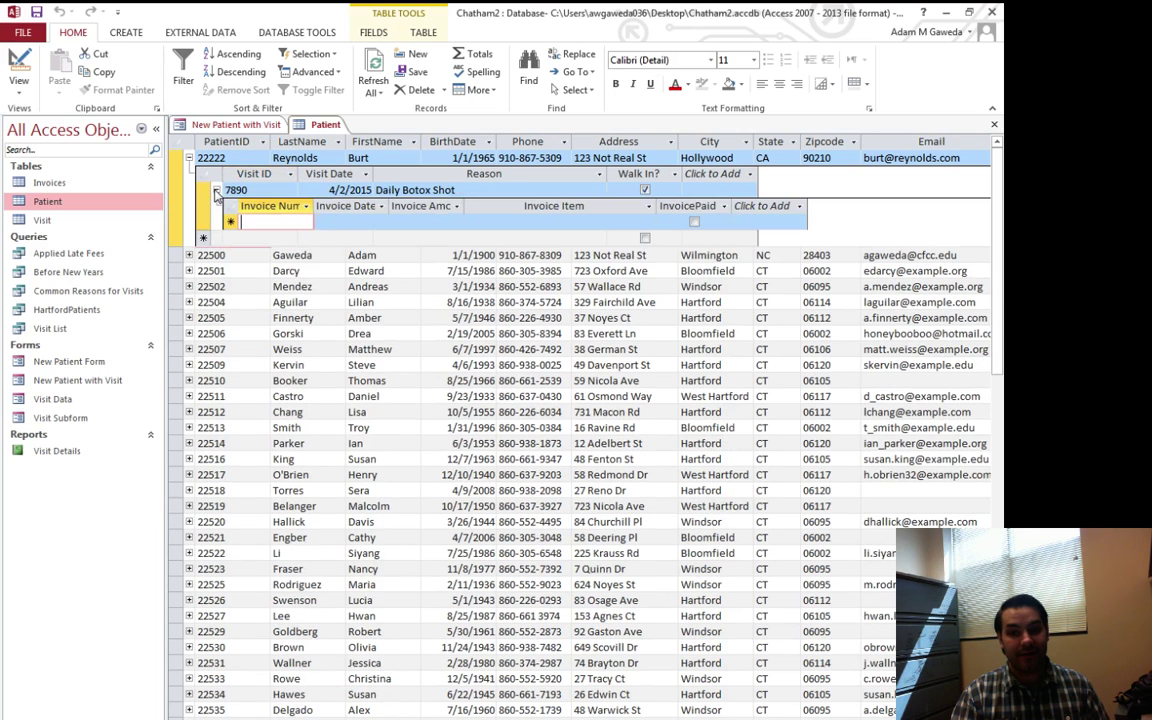